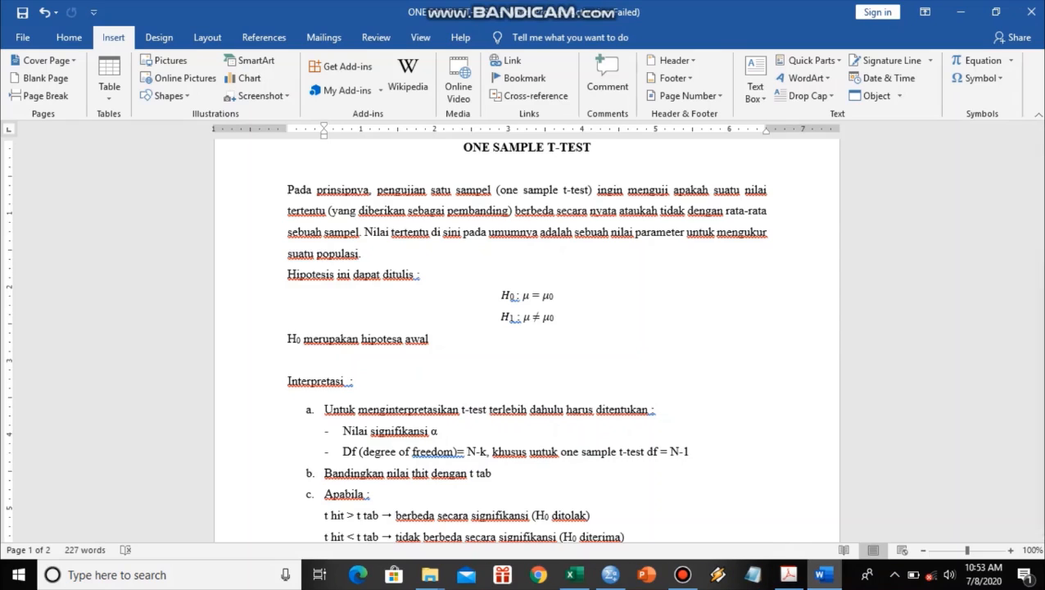
Step: Copy the 14 Pasien values from the Word table and paste them into Excel starting at cell A2
scroll(527, 328, "down", 8)
scroll(527, 328, "down", 5)
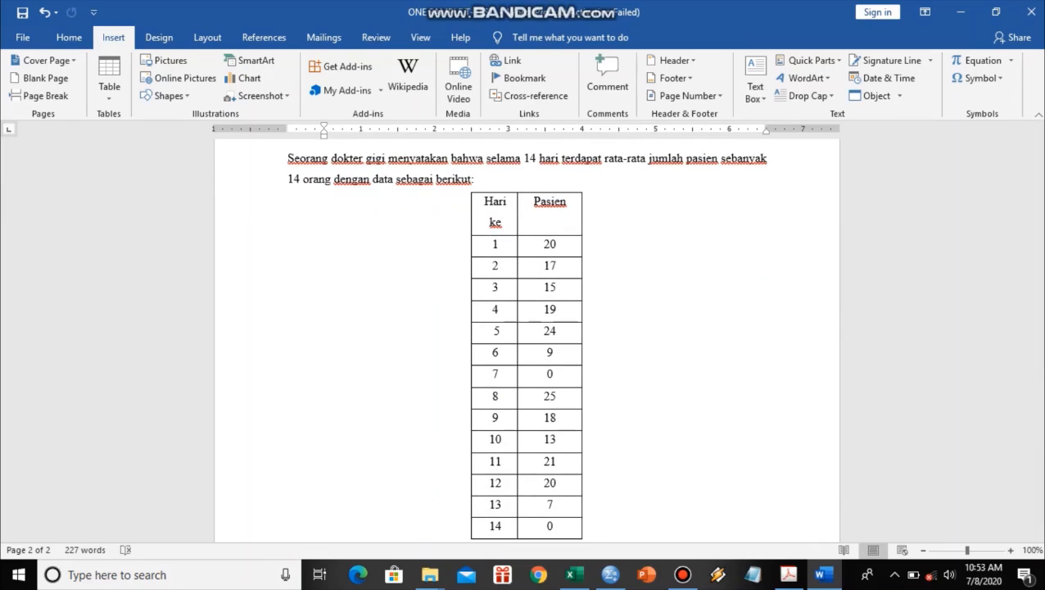
scroll(524, 328, "down", 2)
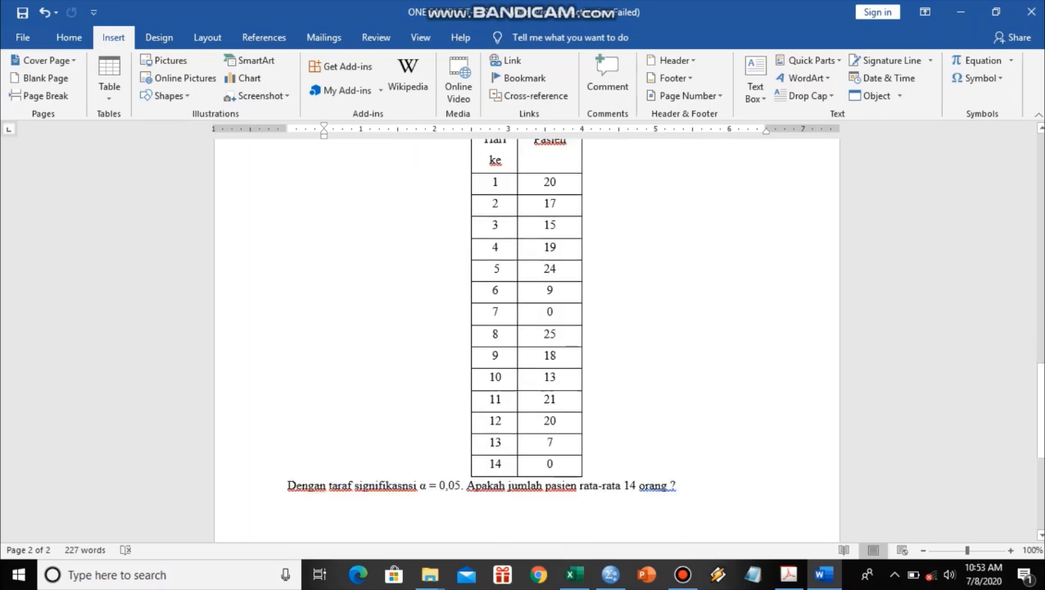
scroll(524, 328, "up", 1)
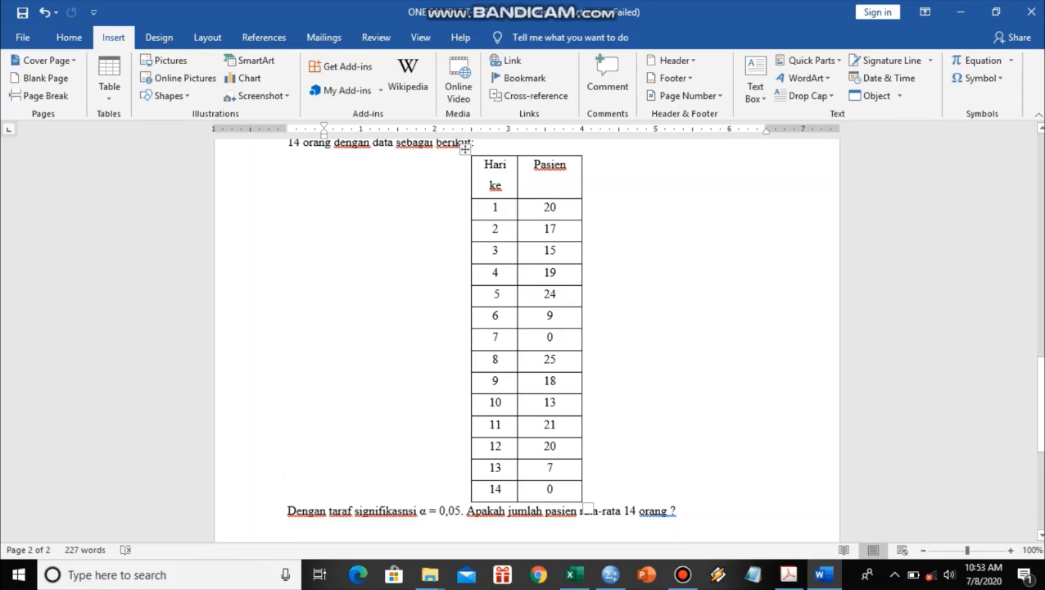
left_click_drag(548, 208, 550, 490)
key("ctrl+c")
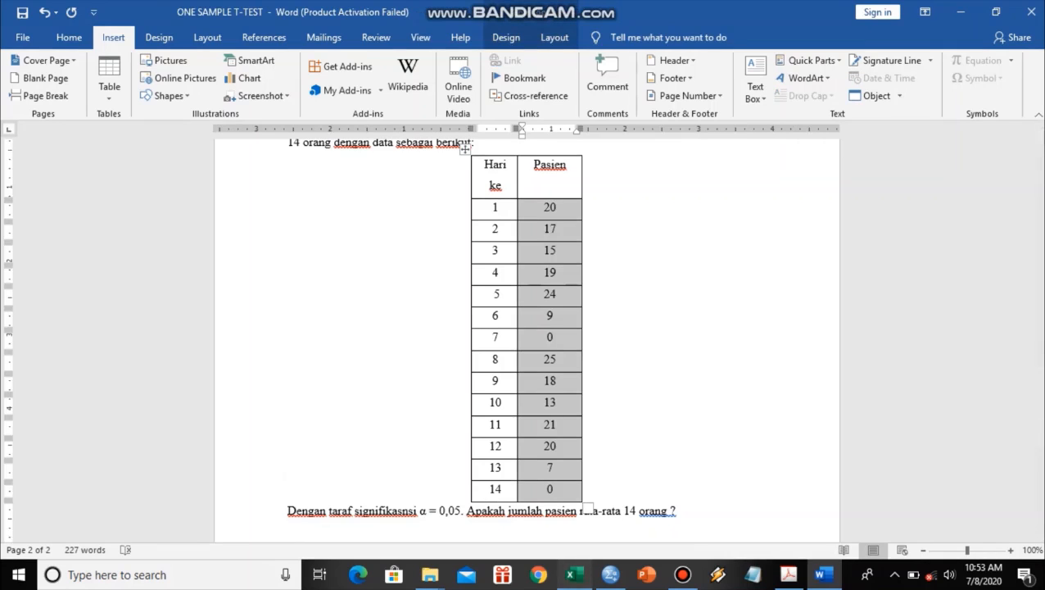
left_click(571, 574)
left_click(44, 195)
key("ctrl+v")
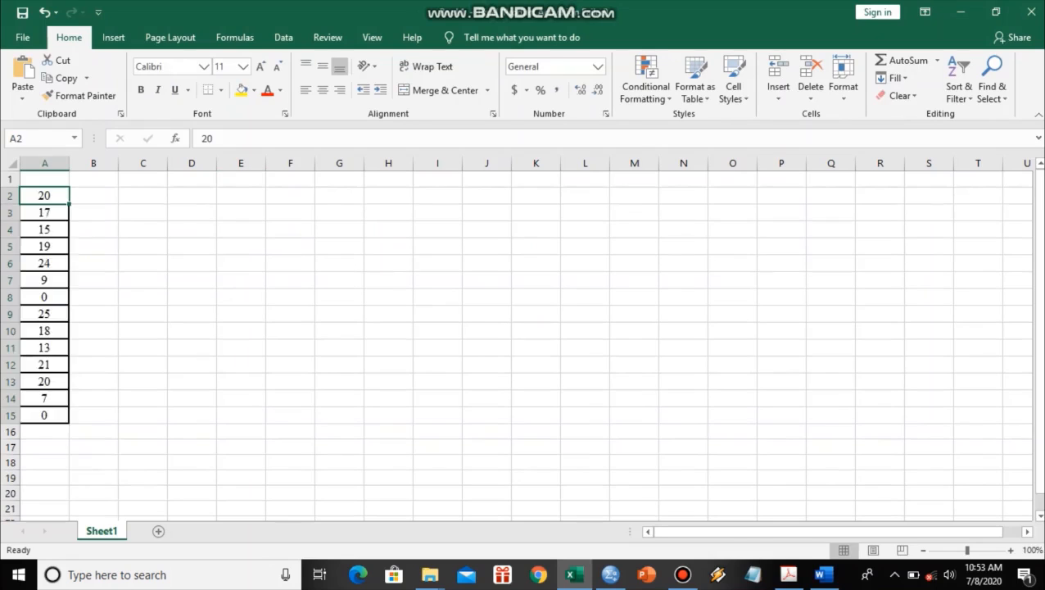
Step: Switch to SPSS and define a variable named Pasien with 0 decimals and the Scale measure
left_click(610, 574)
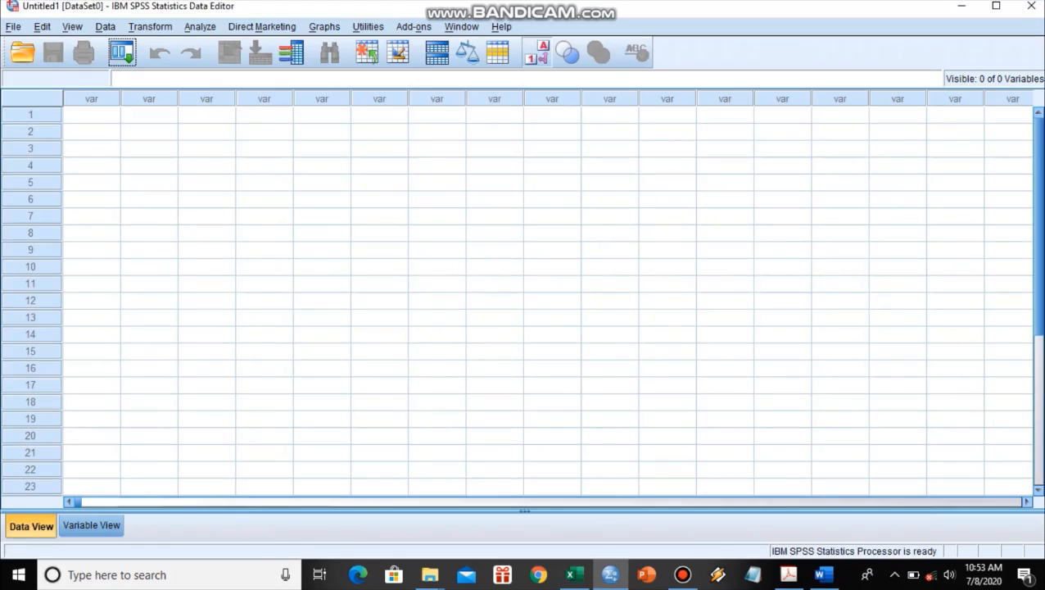
left_click(91, 525)
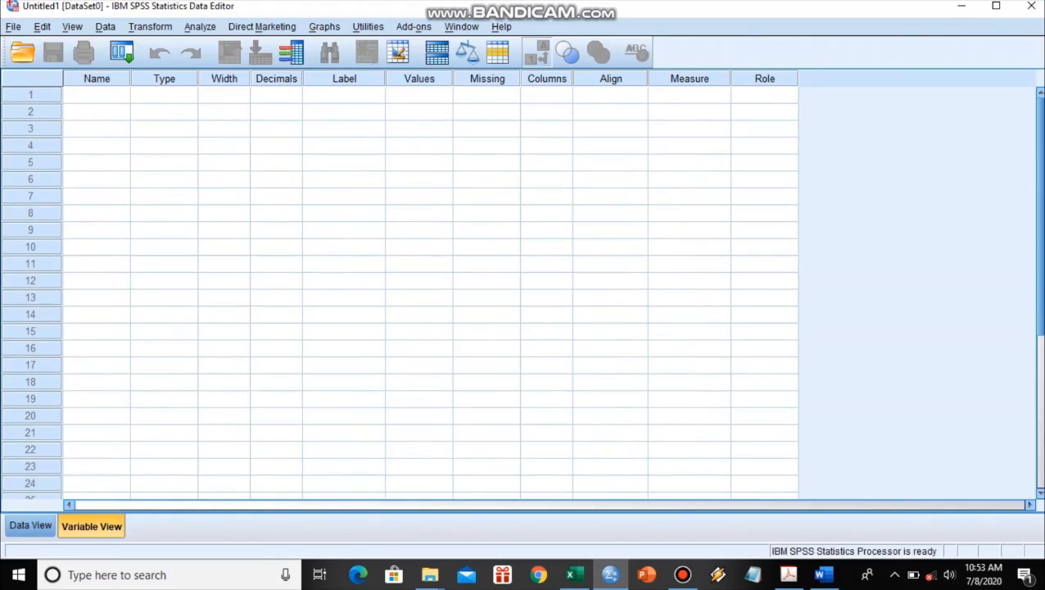
left_click(97, 95)
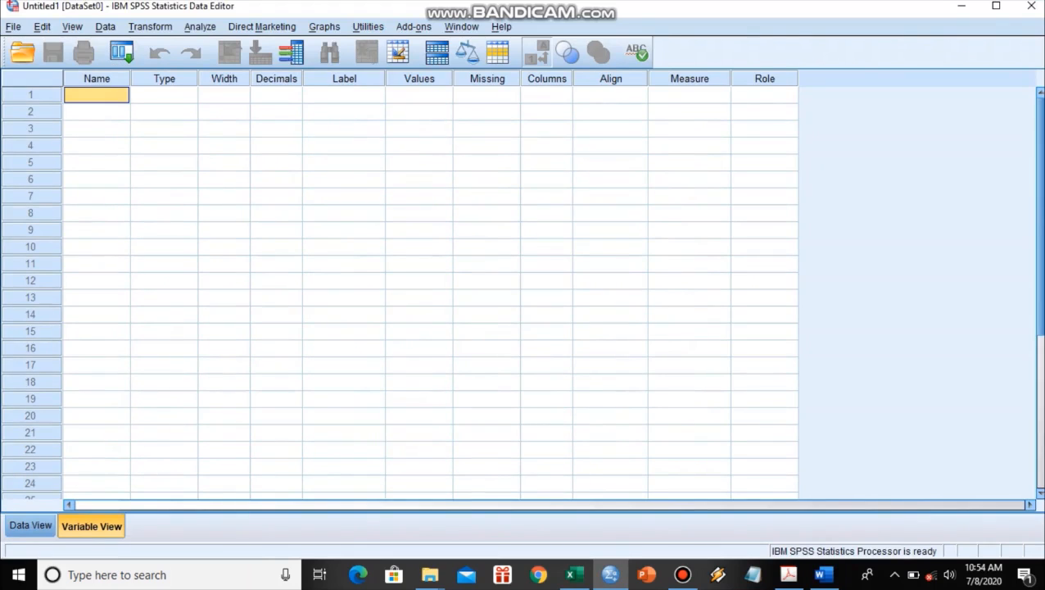
type("Pasien")
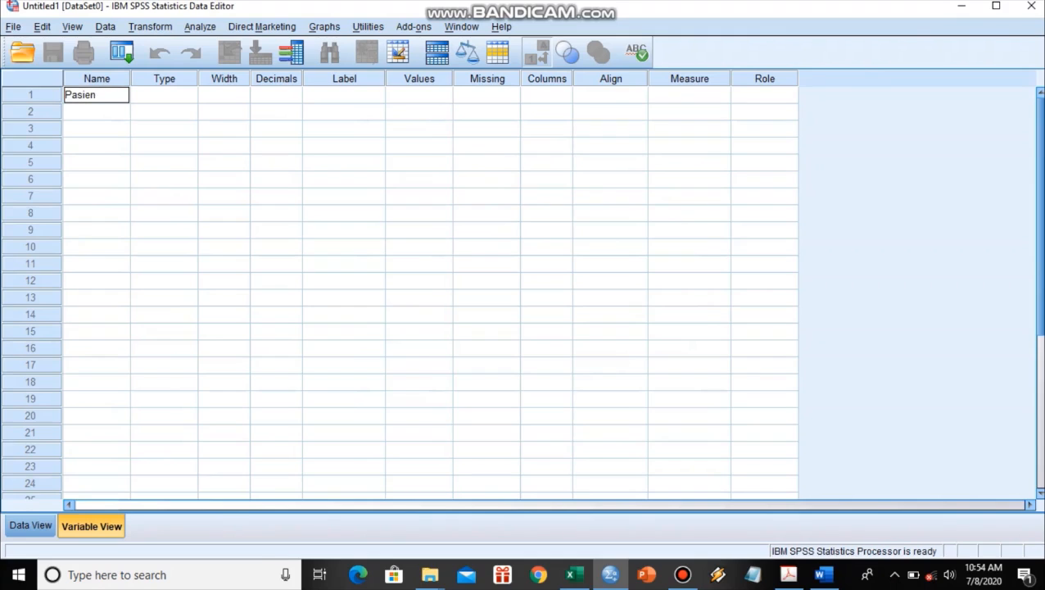
left_click(296, 98)
left_click(295, 99)
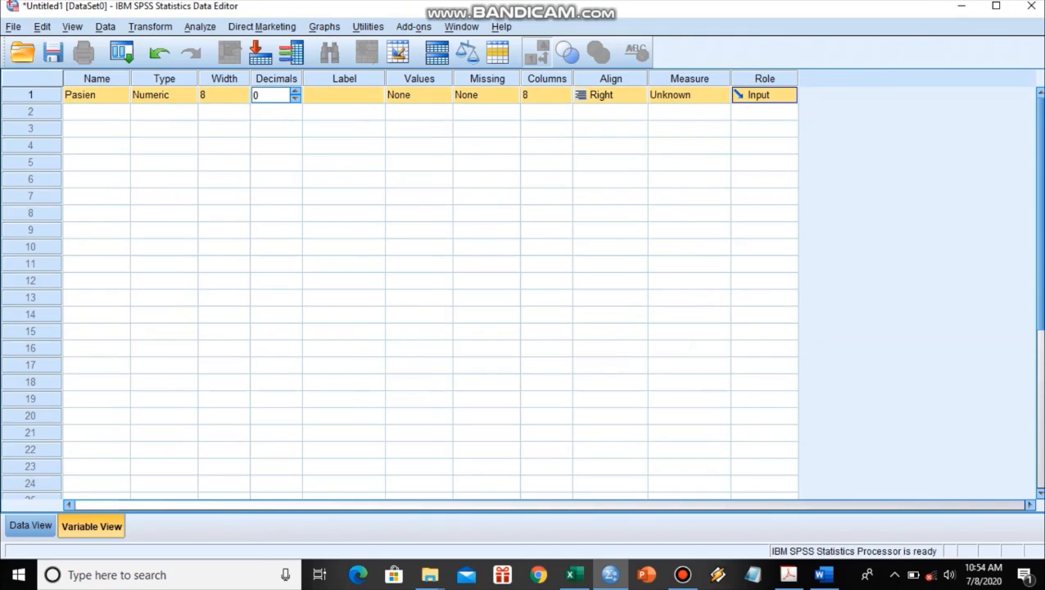
left_click(720, 95)
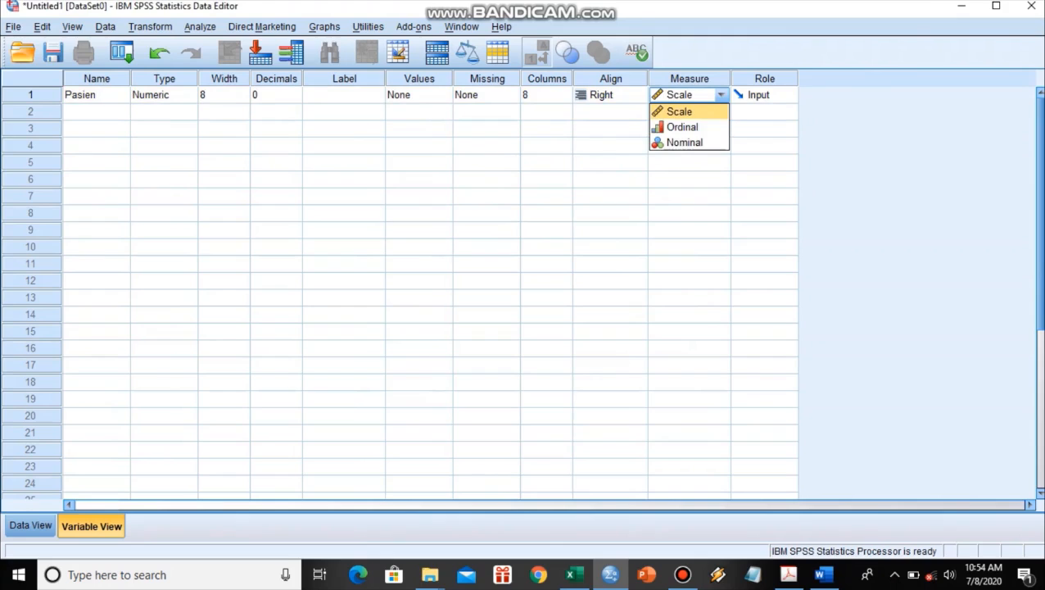
left_click(679, 112)
Step: Copy A2:A15 from the Excel sheet and paste the values into the SPSS Pasien column from row 1
left_click(30, 525)
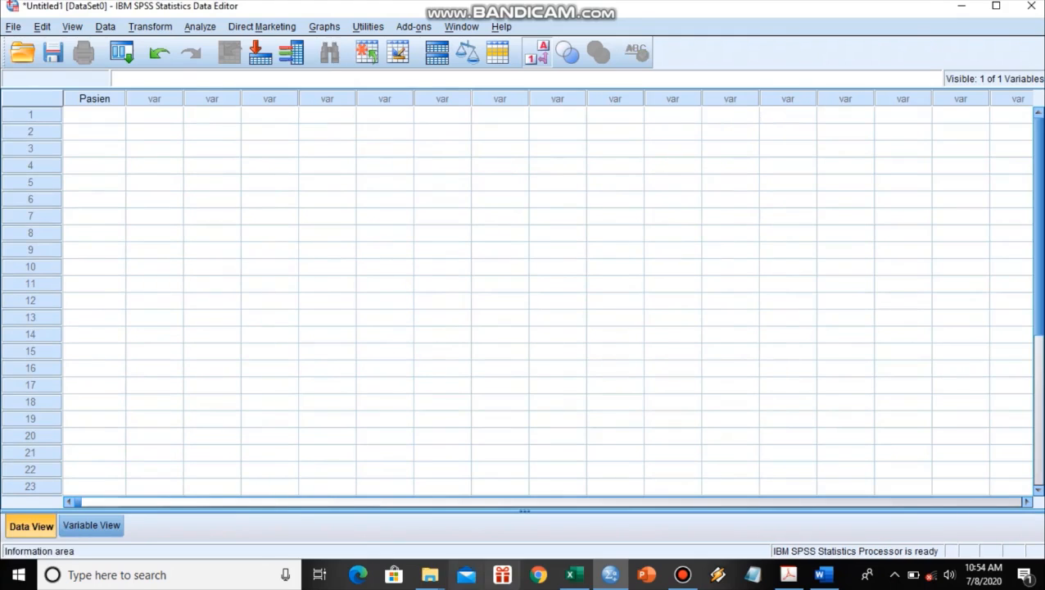
left_click(574, 574)
left_click(45, 196)
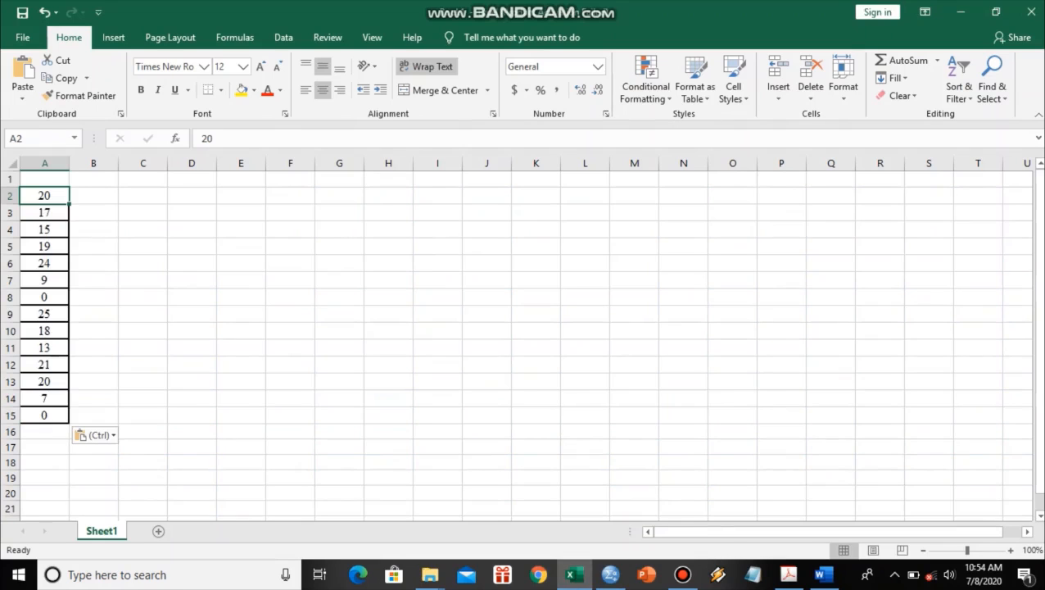
key("ctrl+shift+Down")
key("ctrl+c")
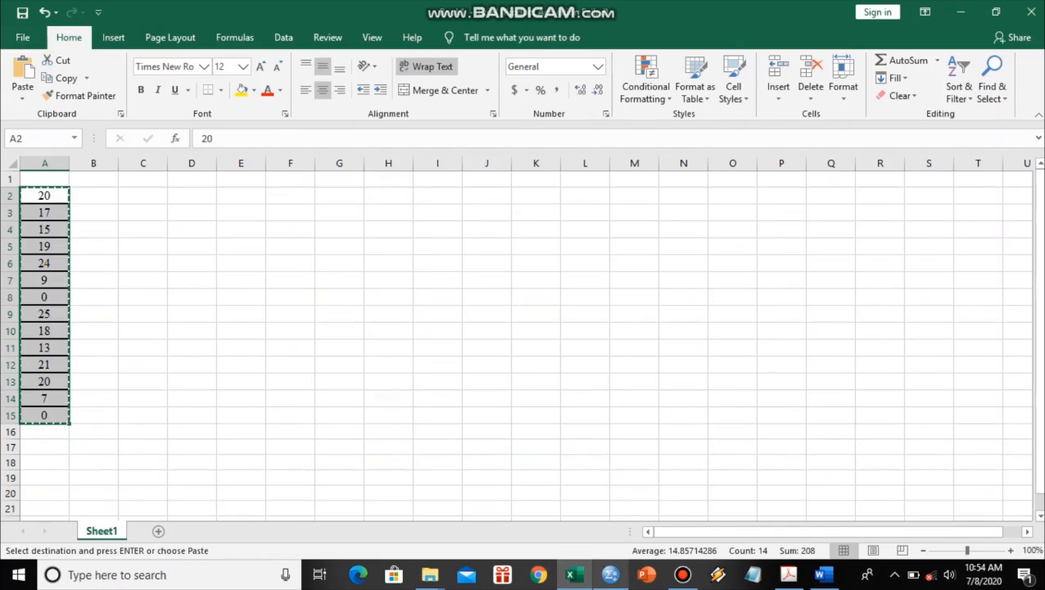
left_click(610, 574)
left_click(94, 131)
left_click(94, 115)
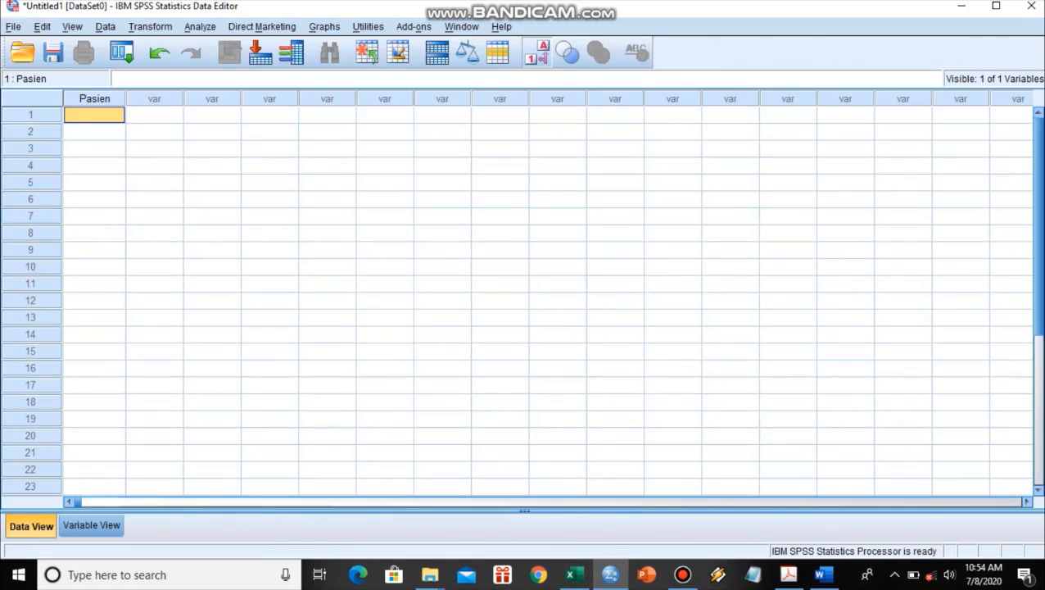
key("ctrl+v")
left_click(154, 148)
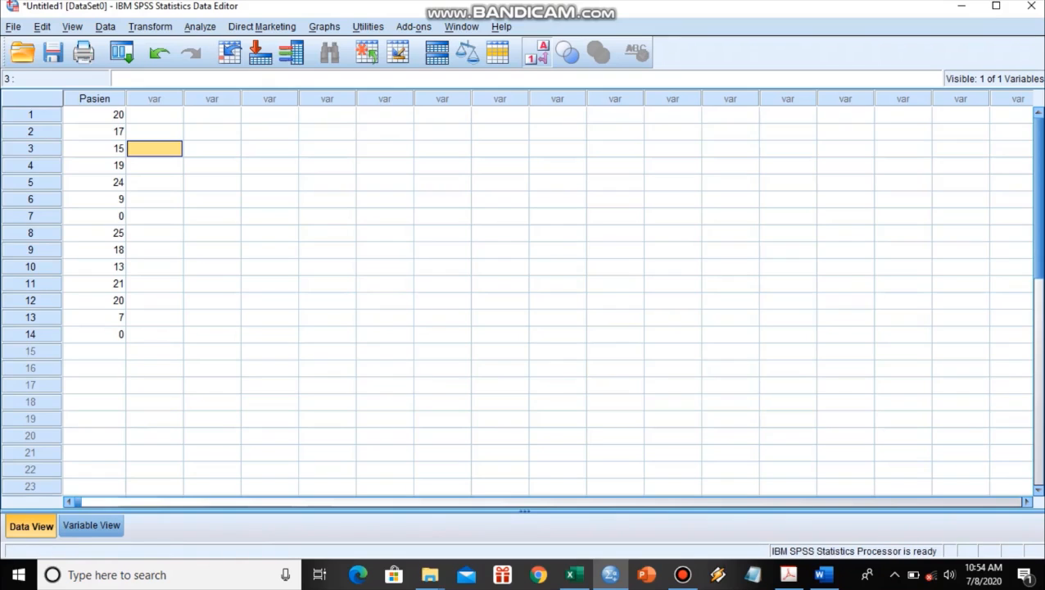
Step: Set up an Explore analysis with Pasien as the dependent variable and normality plots with tests enabled
left_click(200, 27)
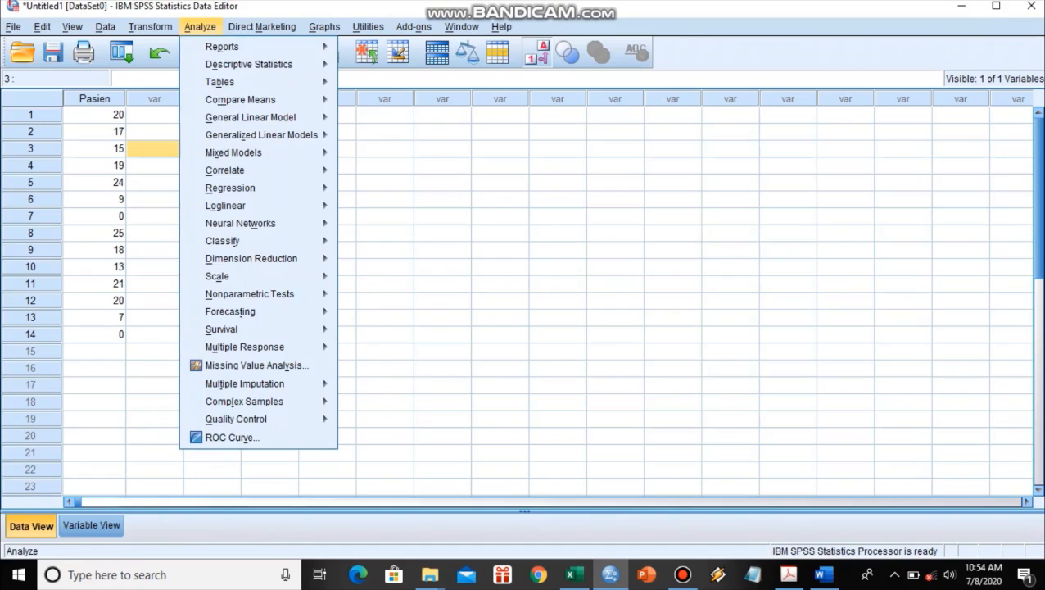
mouse_move(249, 65)
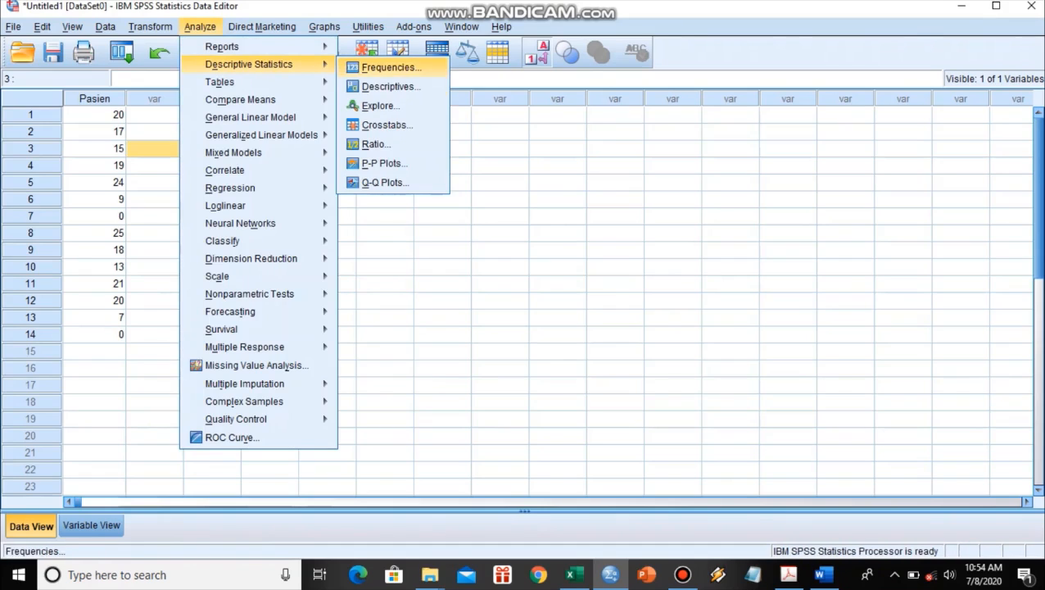
left_click(379, 106)
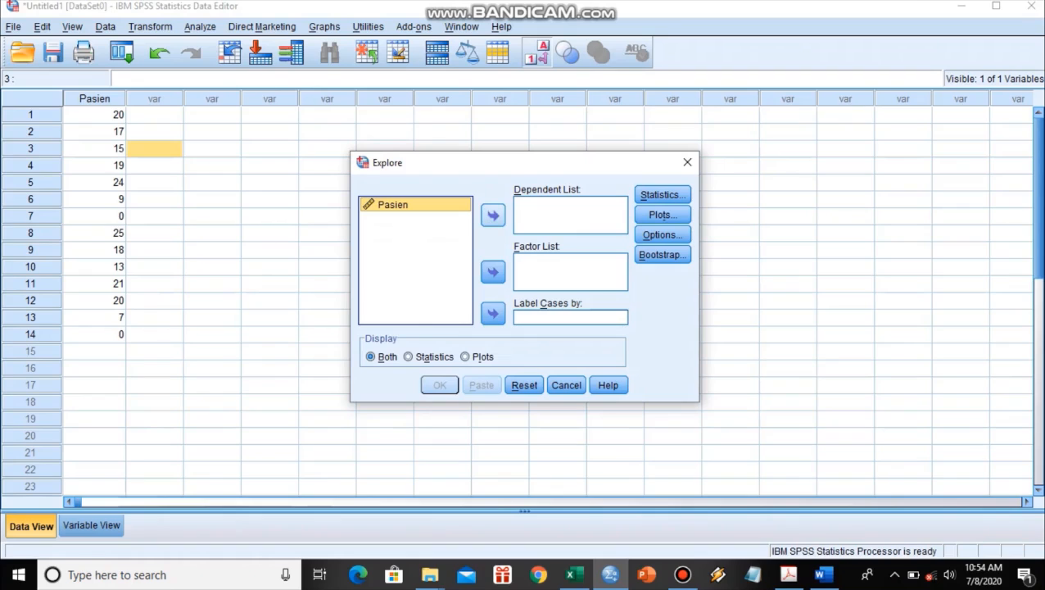
left_click(492, 215)
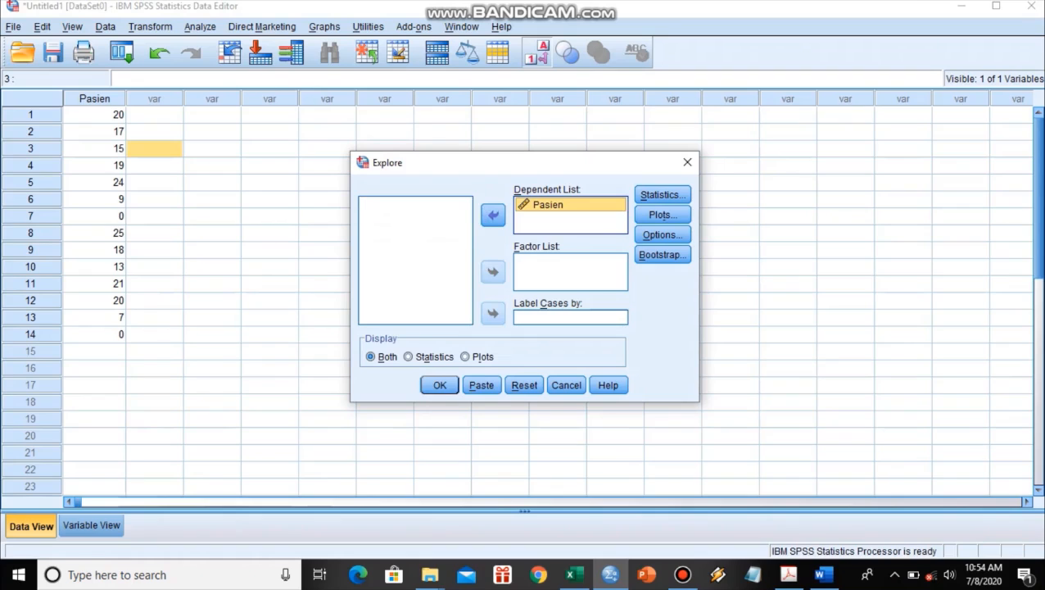
left_click(663, 215)
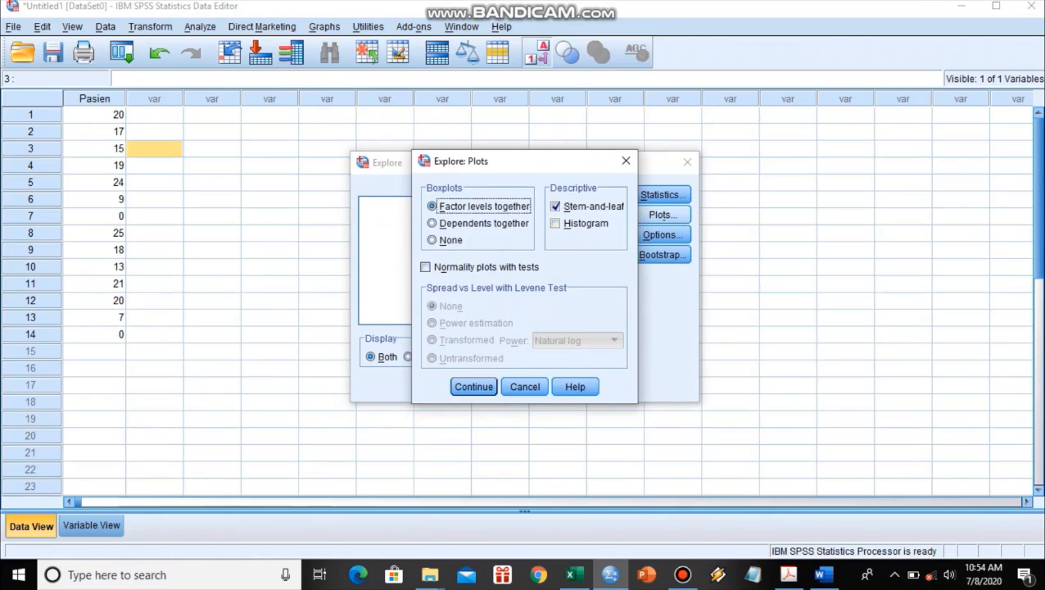
left_click(425, 268)
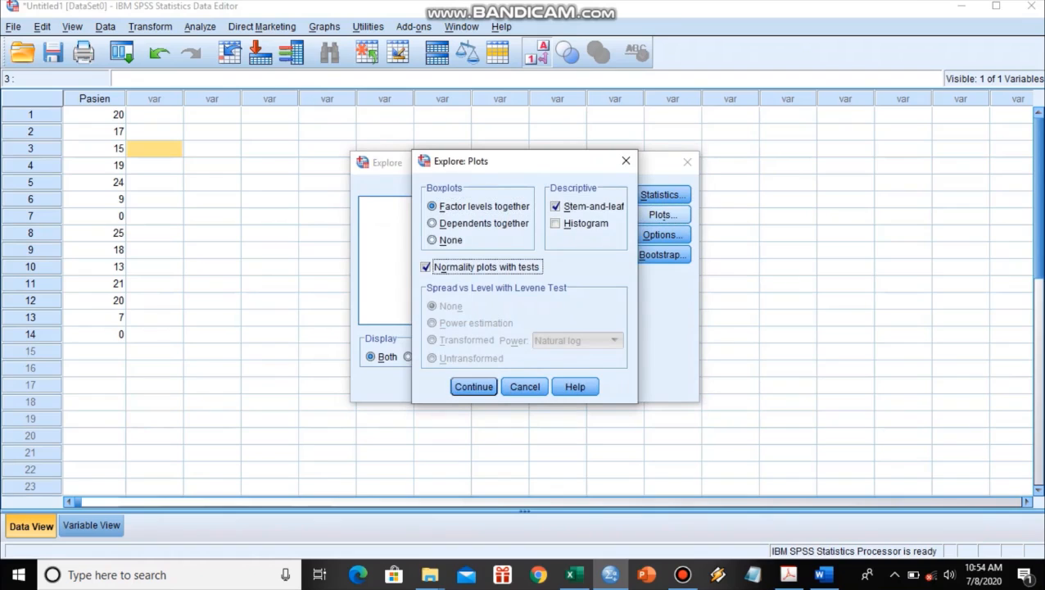
left_click(473, 387)
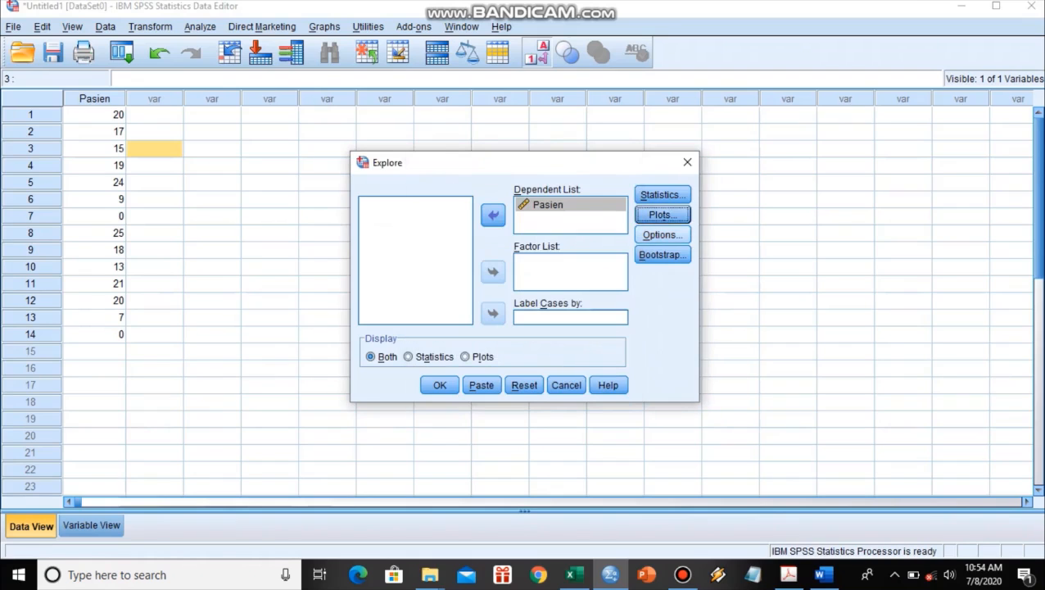
Step: Accept the Explore descriptives with a 95% confidence interval for the mean and run the analysis
left_click(663, 195)
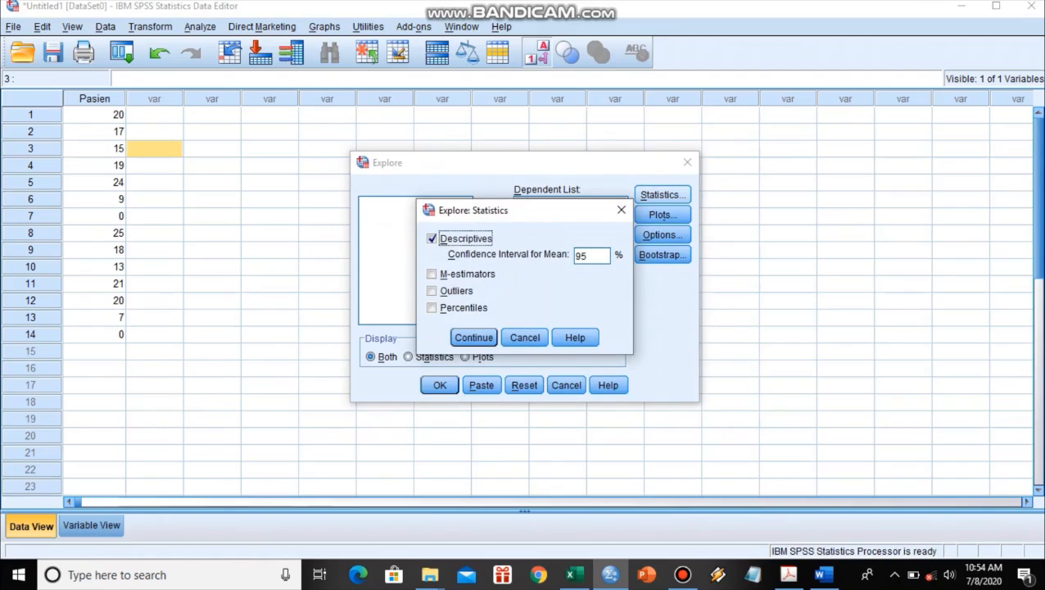
left_click(590, 256)
key("Return")
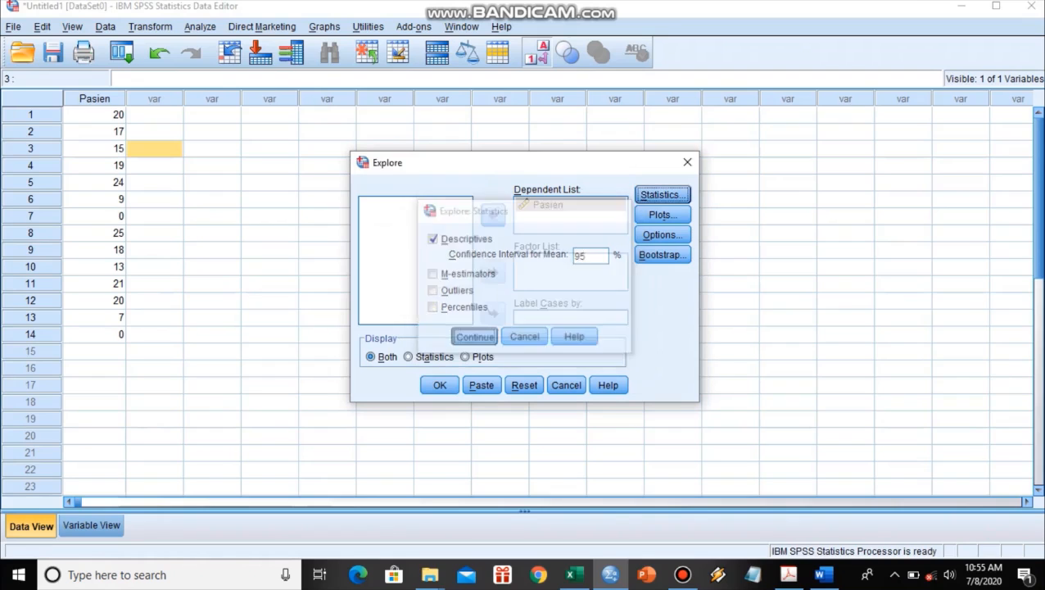
key("Return")
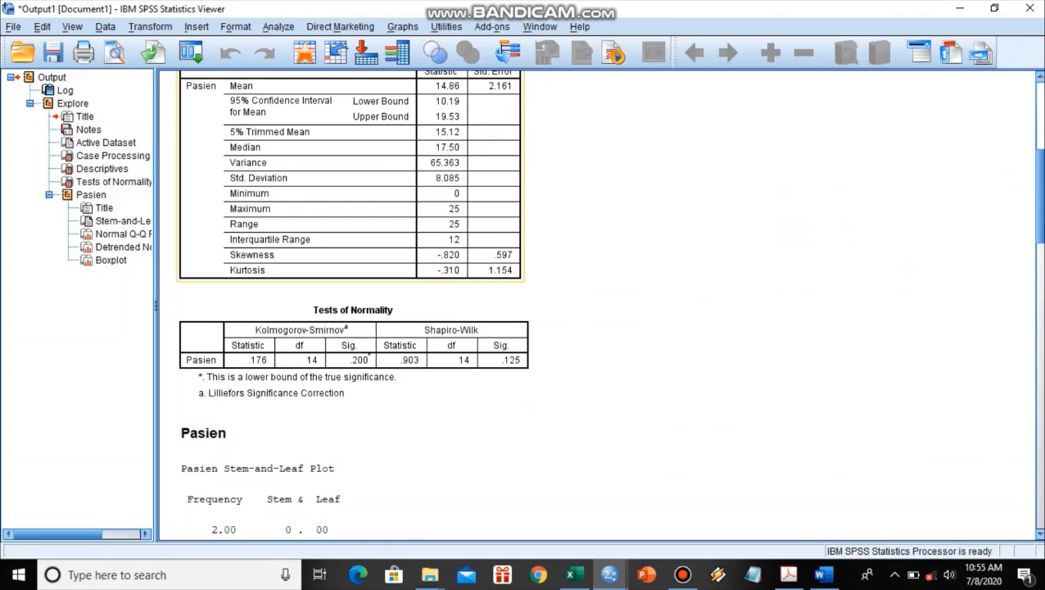
Step: Examine the Tests of Normality table for Pasien in the Explore output
scroll(352, 261, "down", 1)
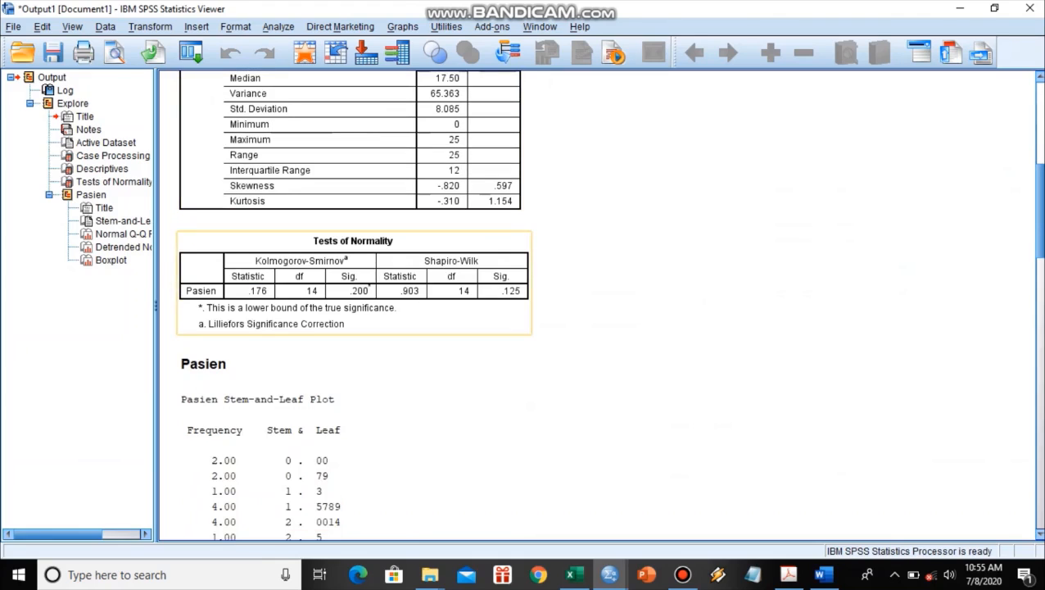
left_click(352, 283)
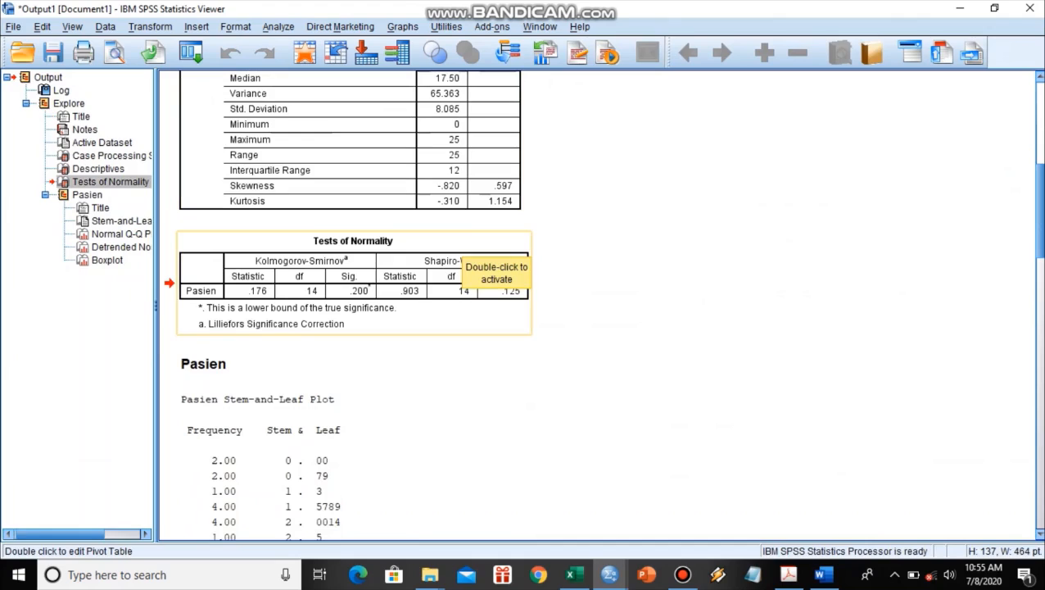
left_click(203, 362)
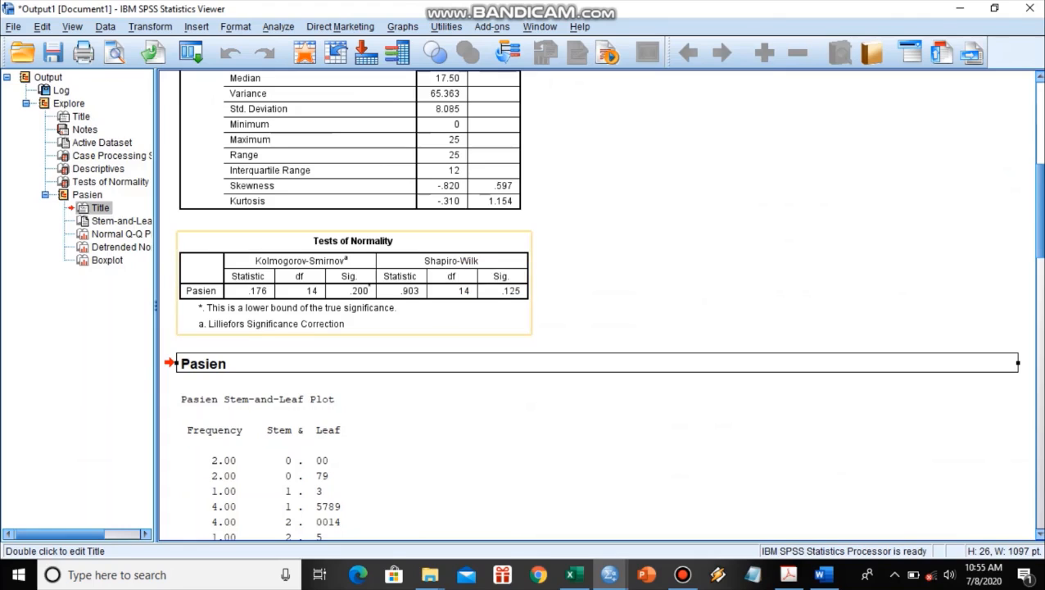
left_click(501, 250)
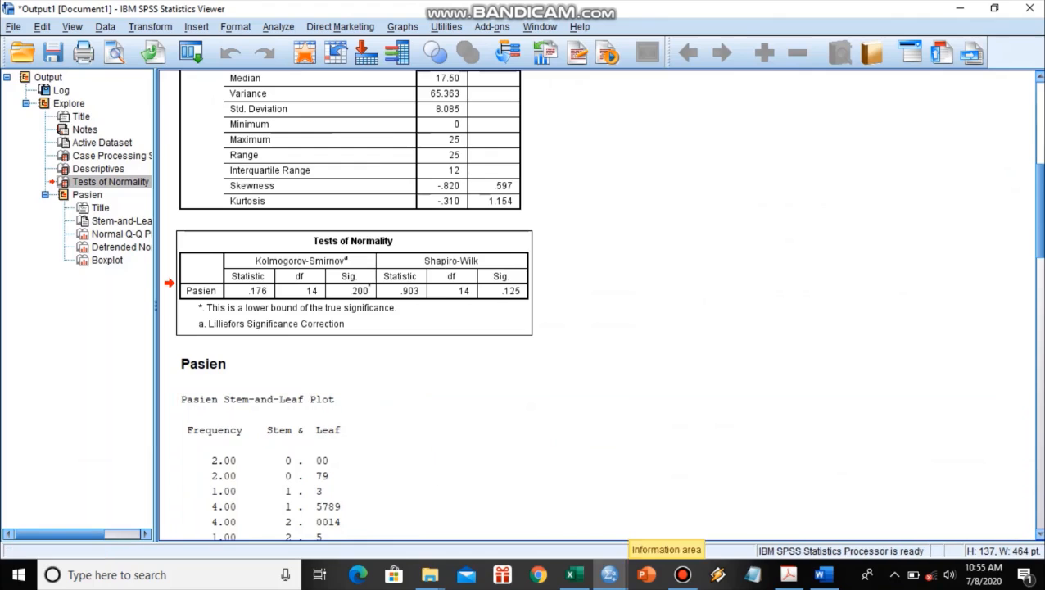
Step: From the SPSS Data Editor, set up a One-Sample T Test with Pasien as the test variable
mouse_move(609, 574)
left_click(527, 509)
left_click(327, 267)
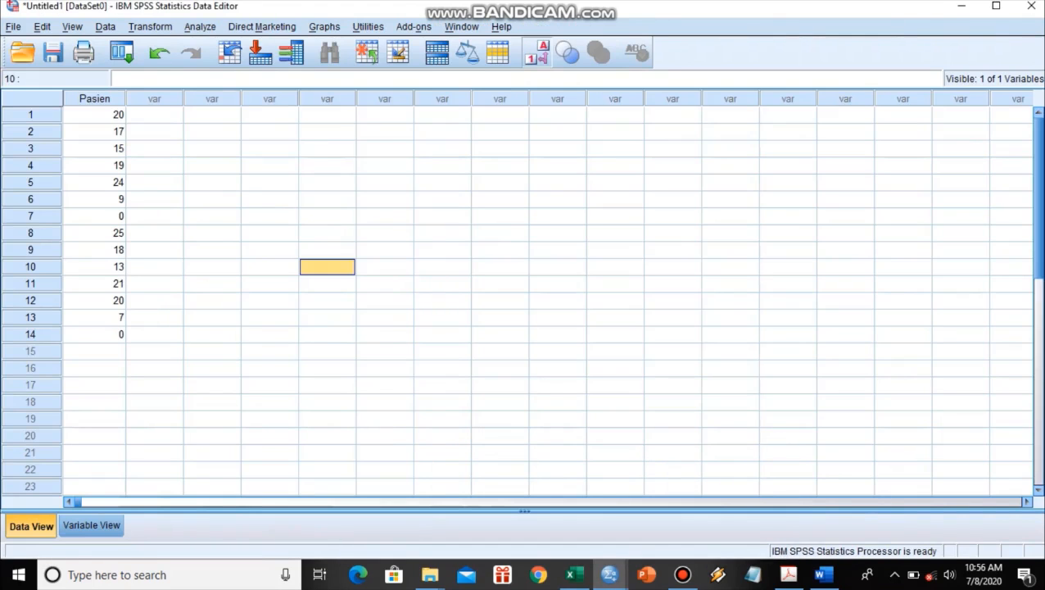
left_click(270, 165)
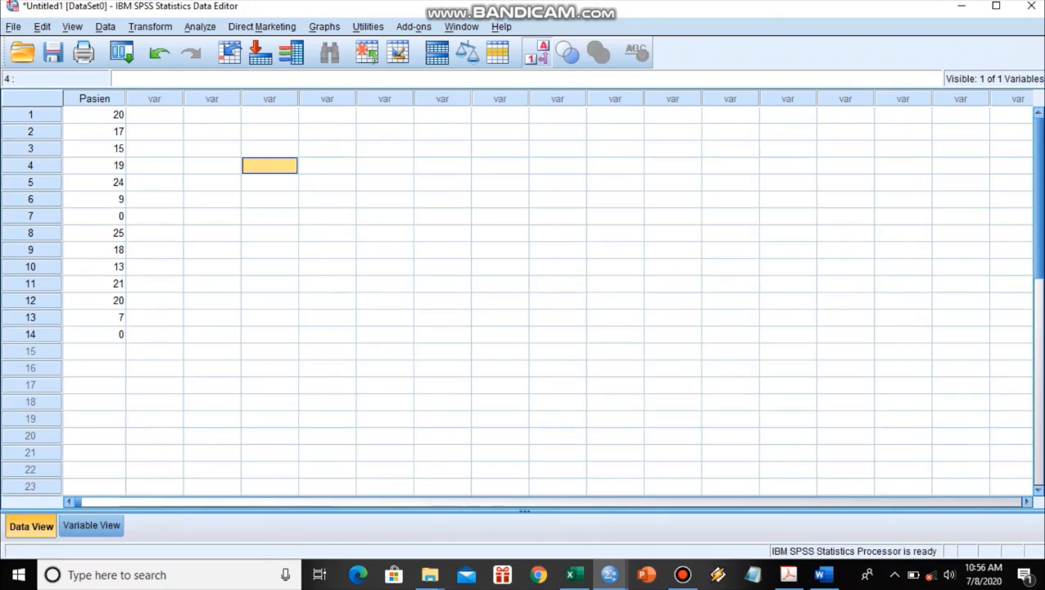
left_click(200, 26)
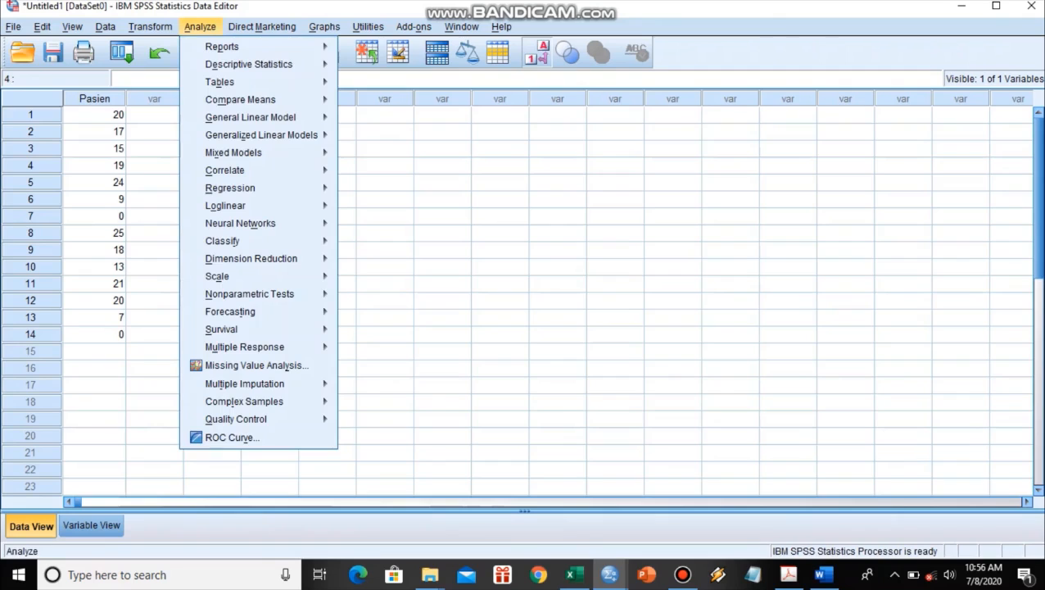
mouse_move(240, 99)
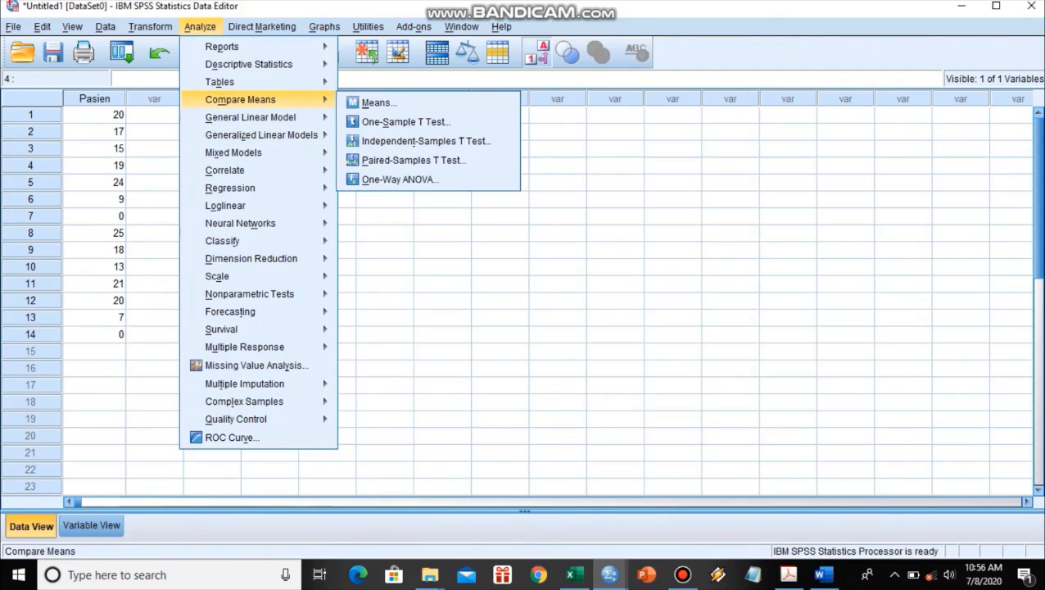
left_click(405, 121)
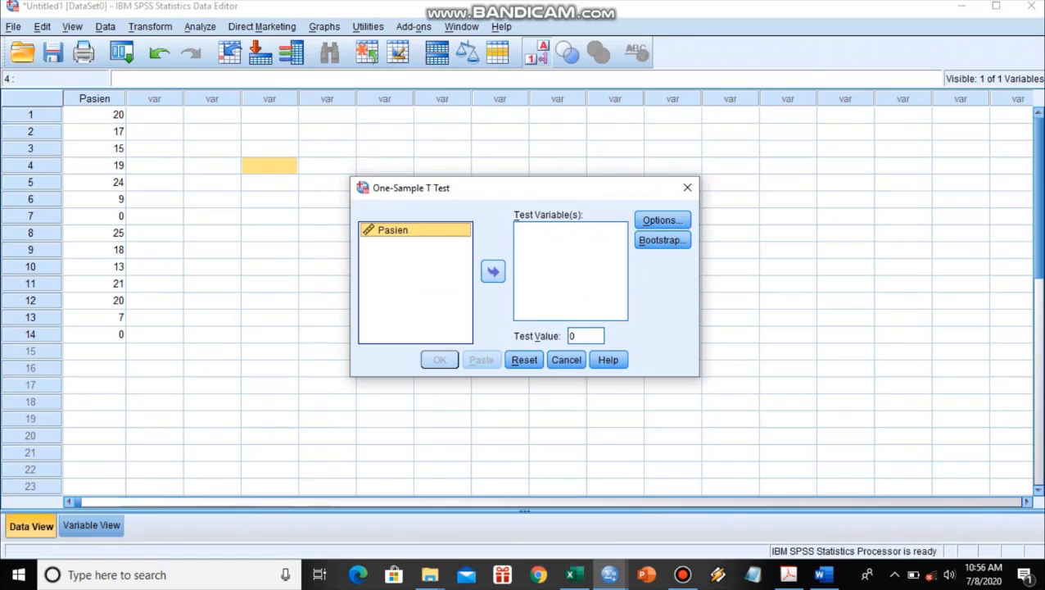
left_click(493, 271)
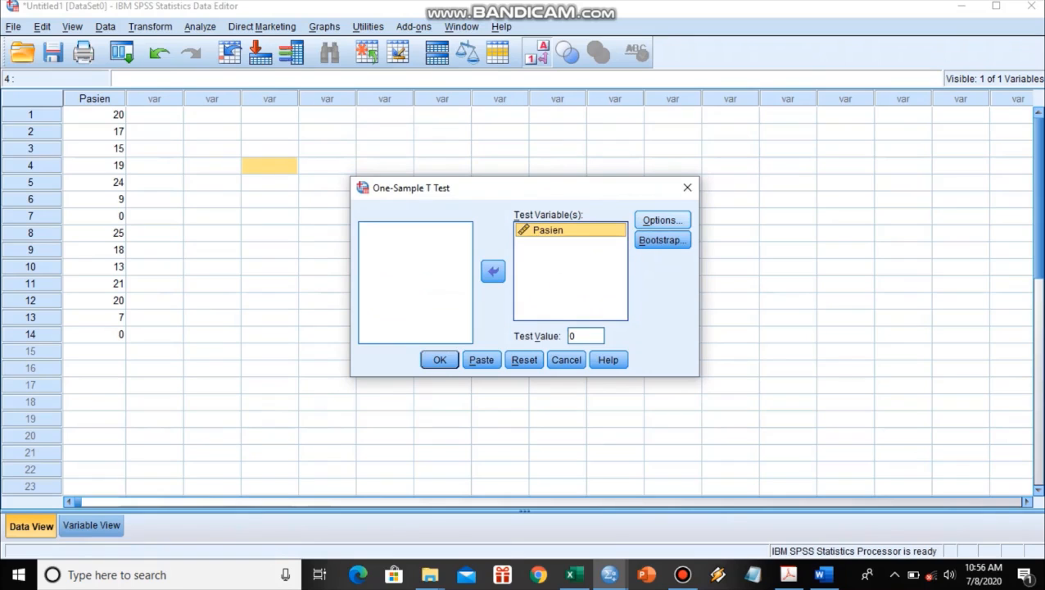
Step: Accept the 95% confidence interval in the t-test options and set the test value to 14
left_click(663, 220)
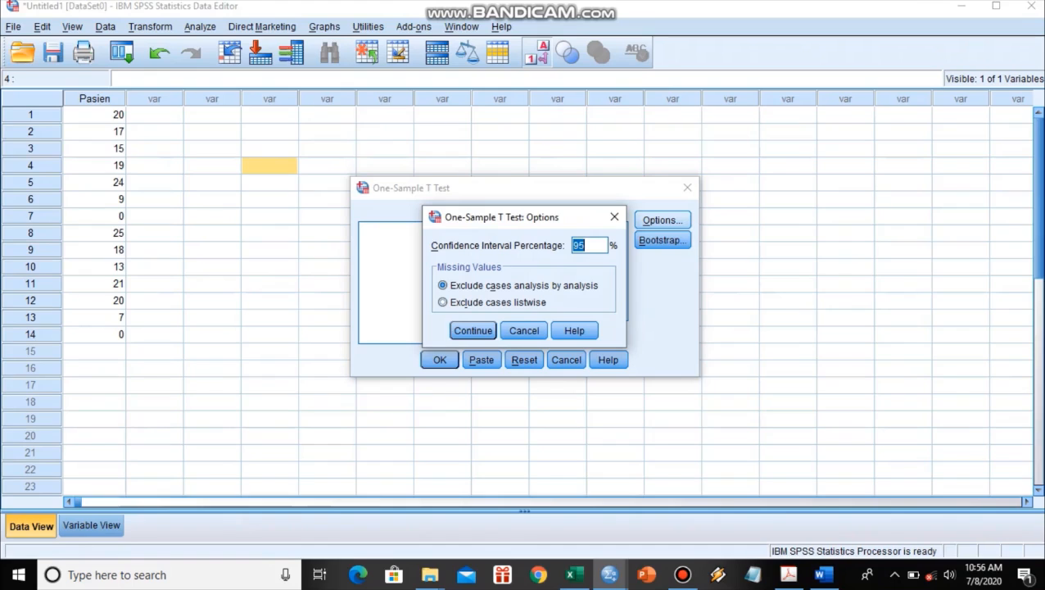
left_click(584, 246)
left_click(473, 331)
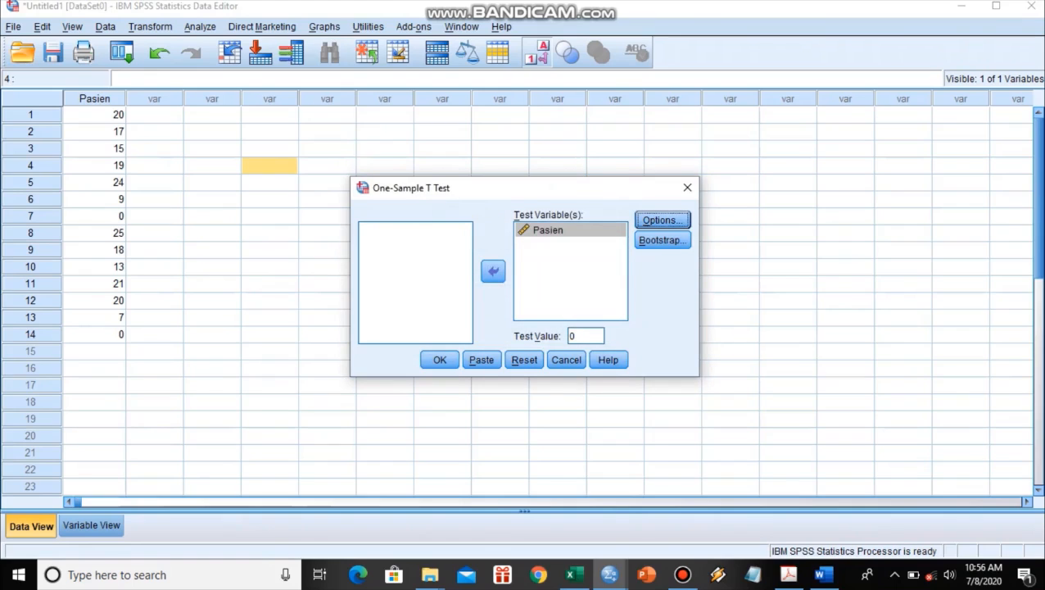
double_click(576, 336)
type("14")
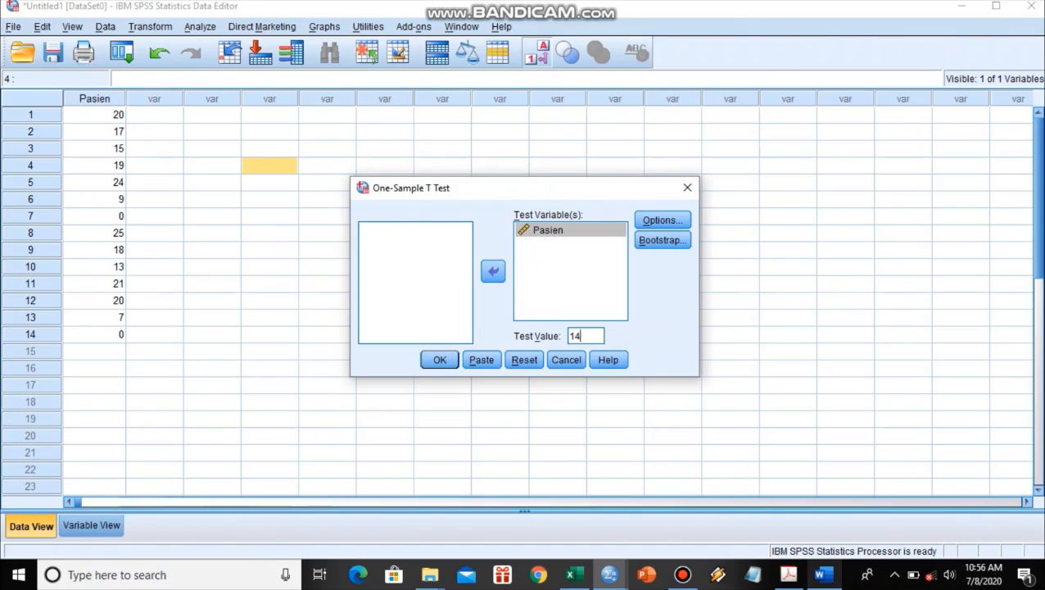
Step: Check the claimed patient mean in the Word problem statement, return to SPSS and run the one-sample t-test
left_click(823, 574)
scroll(524, 345, "up", 1)
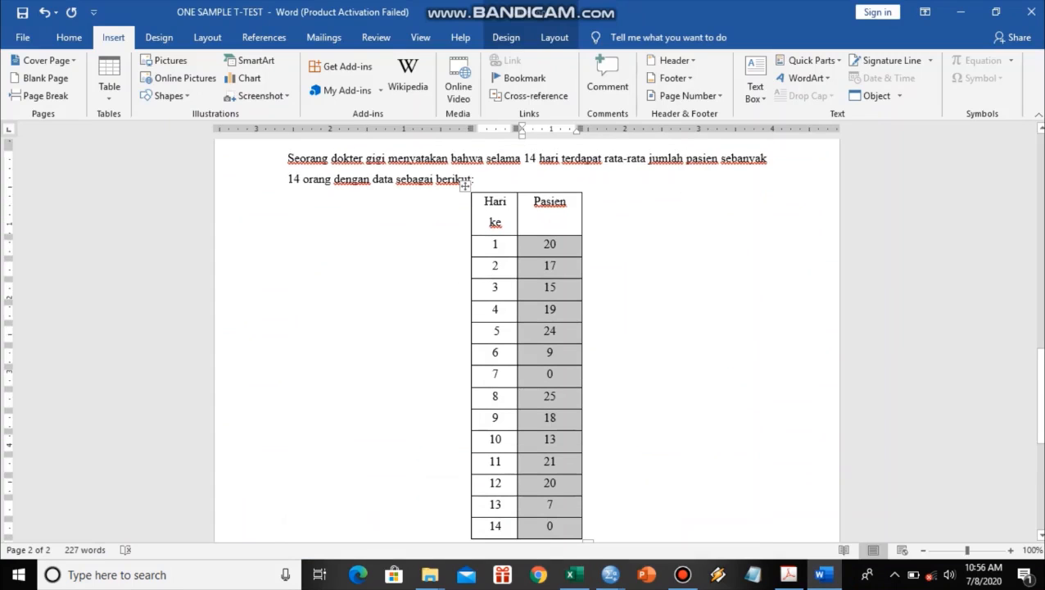
left_click(463, 218)
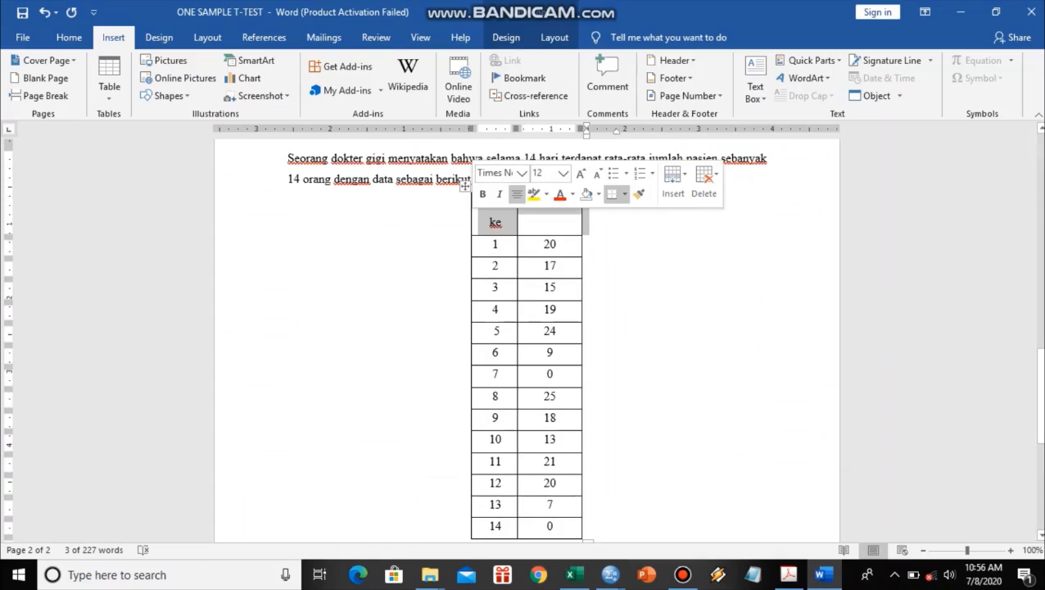
left_click(624, 158)
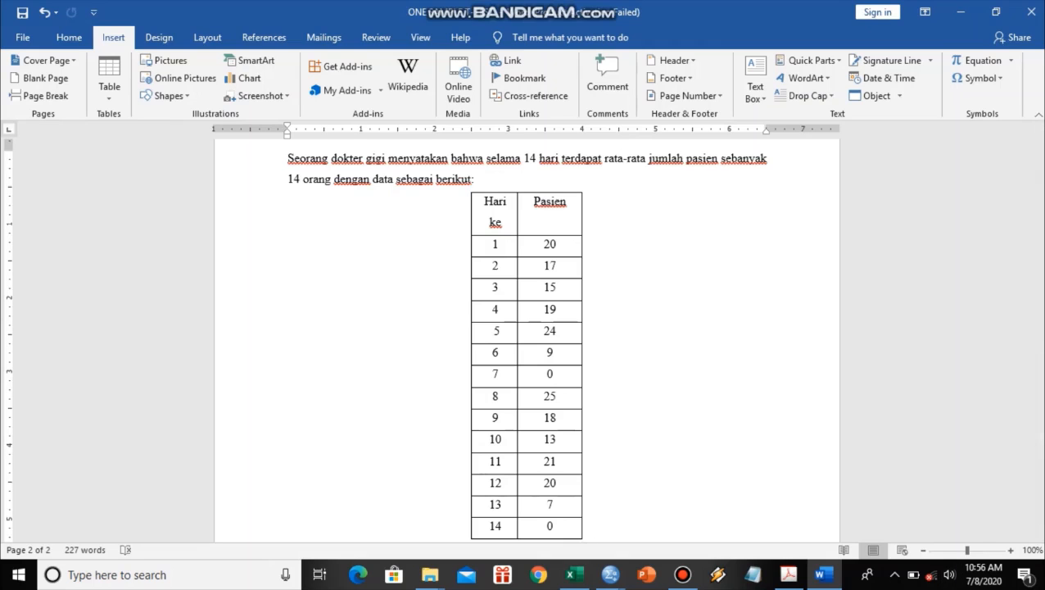
mouse_move(610, 575)
left_click(527, 508)
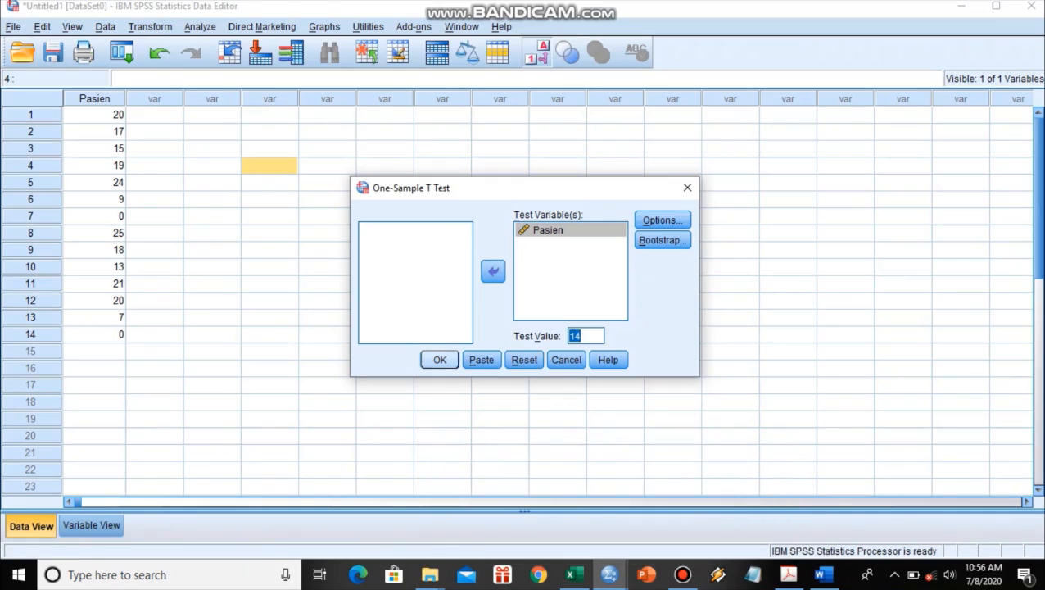
key("Return")
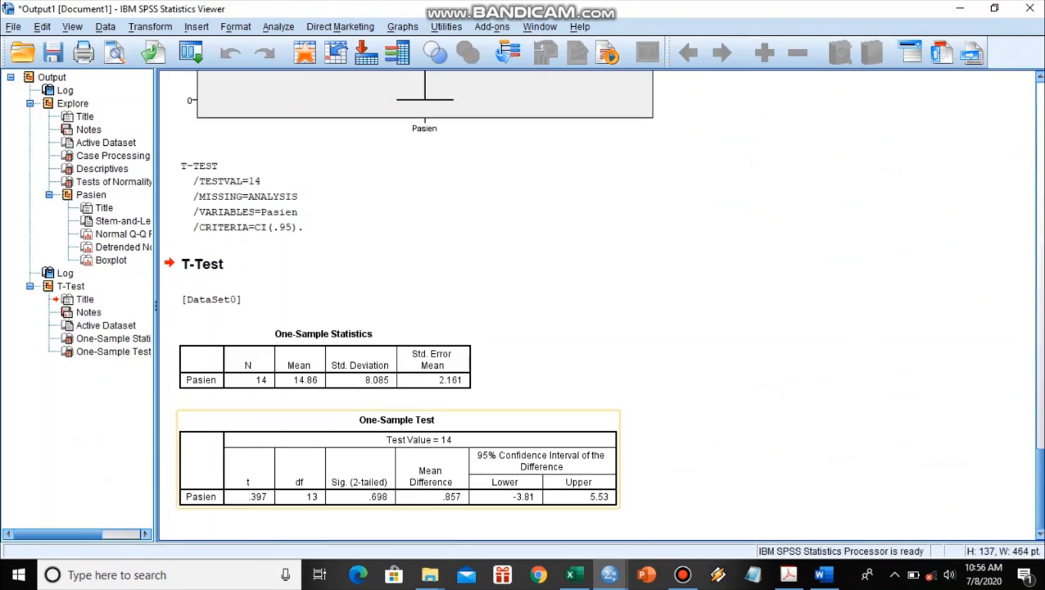
Step: Copy the One-Sample Test table from the SPSS output and switch to the Word document
left_click(515, 415)
right_click(515, 414)
left_click(537, 443)
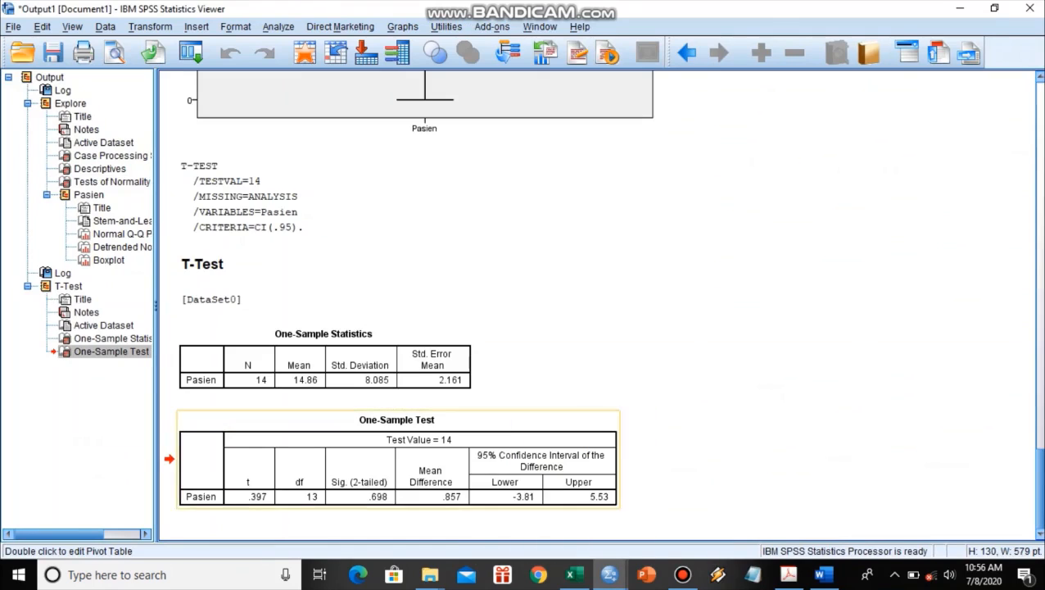
left_click(823, 574)
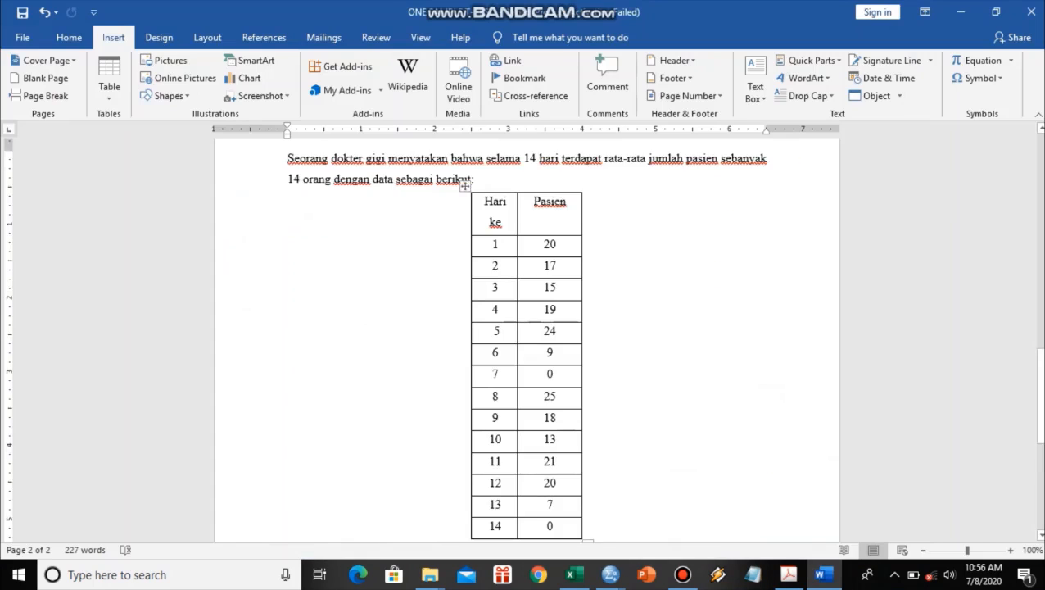
scroll(586, 396, "down", 3)
key("Return")
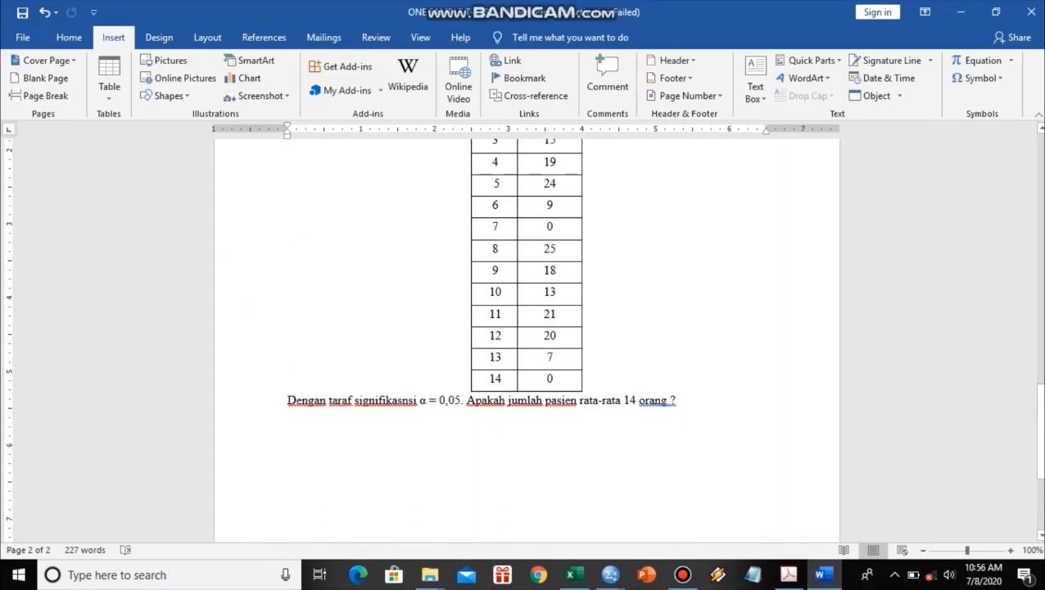
key("ctrl+v")
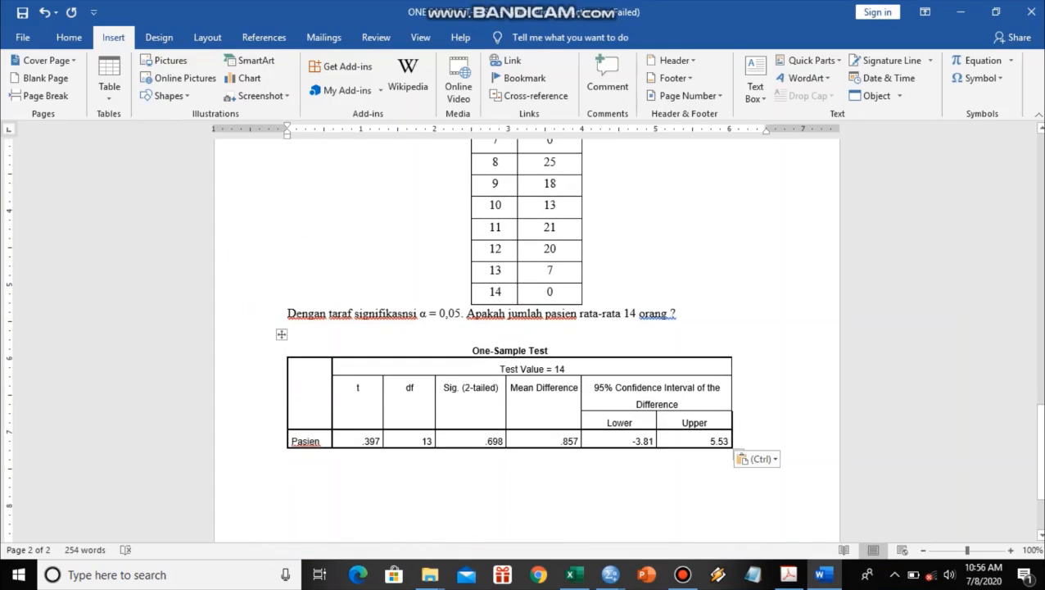
left_click(281, 334)
key("BackSpace")
Step: Paste the One-Sample Test table below the interpretation rules and insert a page break so it starts on a new page
scroll(465, 391, "up", 5)
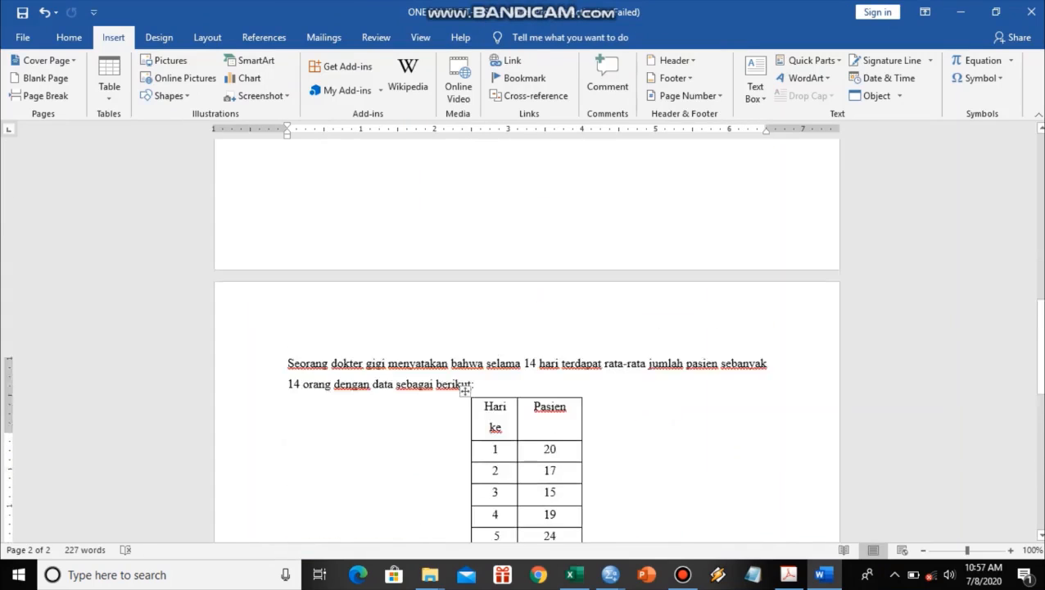
scroll(465, 391, "up", 4)
key("ctrl+v")
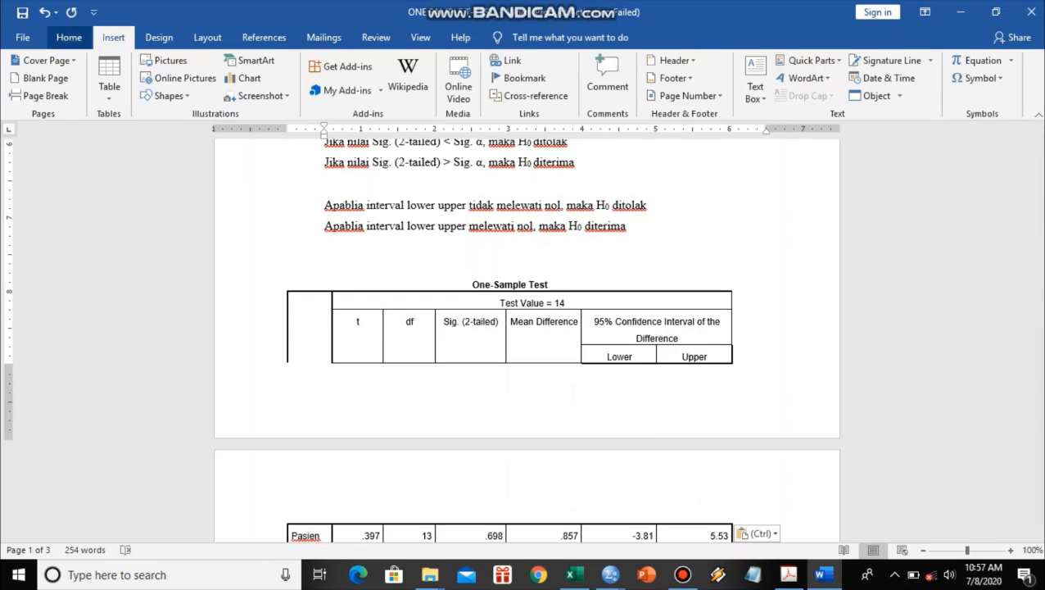
left_click(41, 96)
Step: Review the hypotheses and t-test interpretation rules, and reread the dentist problem statement above the patient table
scroll(527, 327, "up", 4)
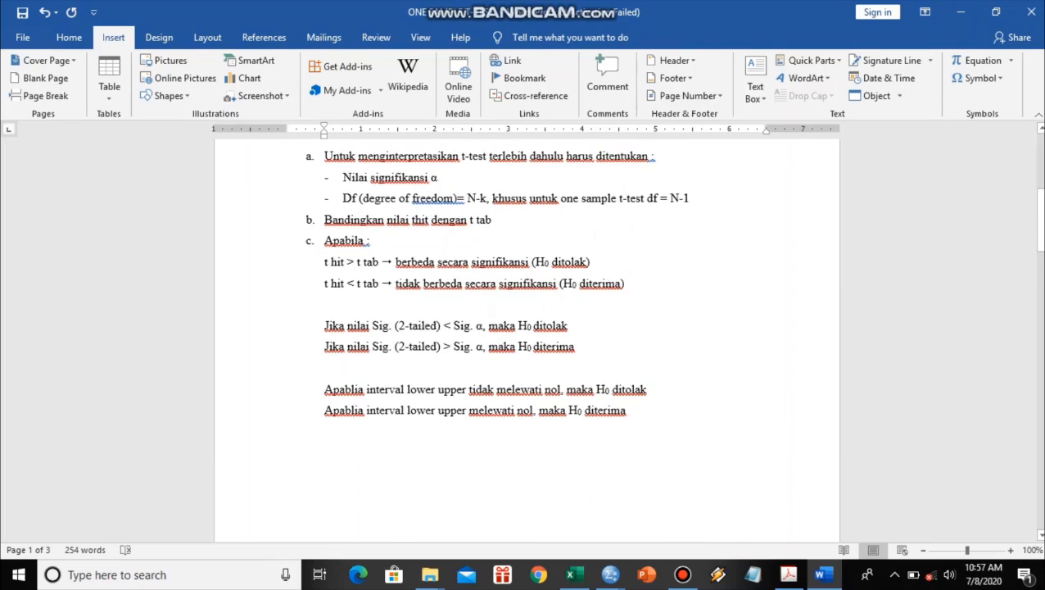
scroll(526, 328, "up", 1)
scroll(527, 327, "up", 3)
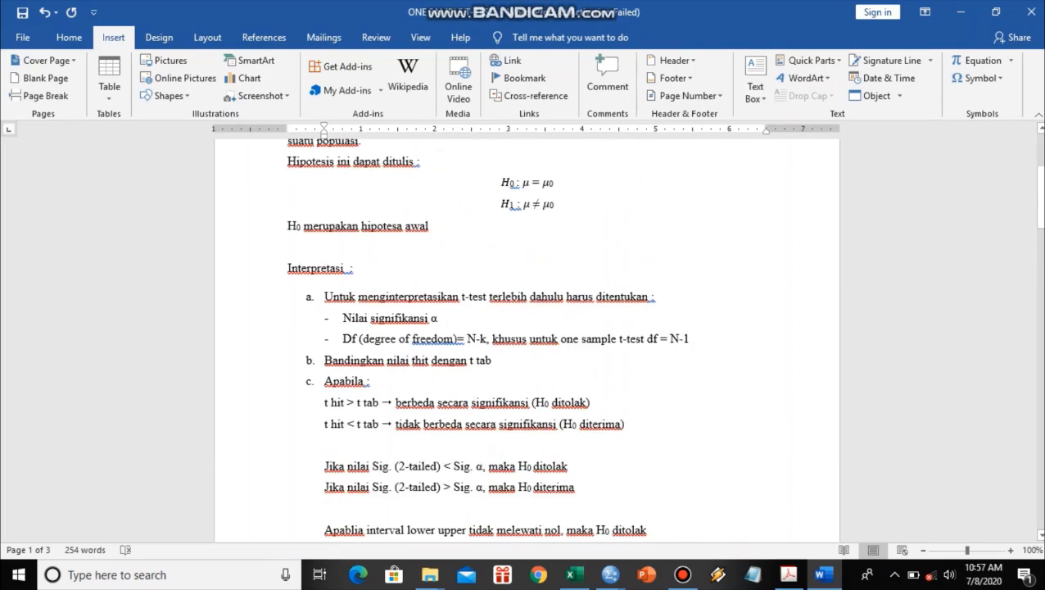
scroll(527, 328, "down", 1)
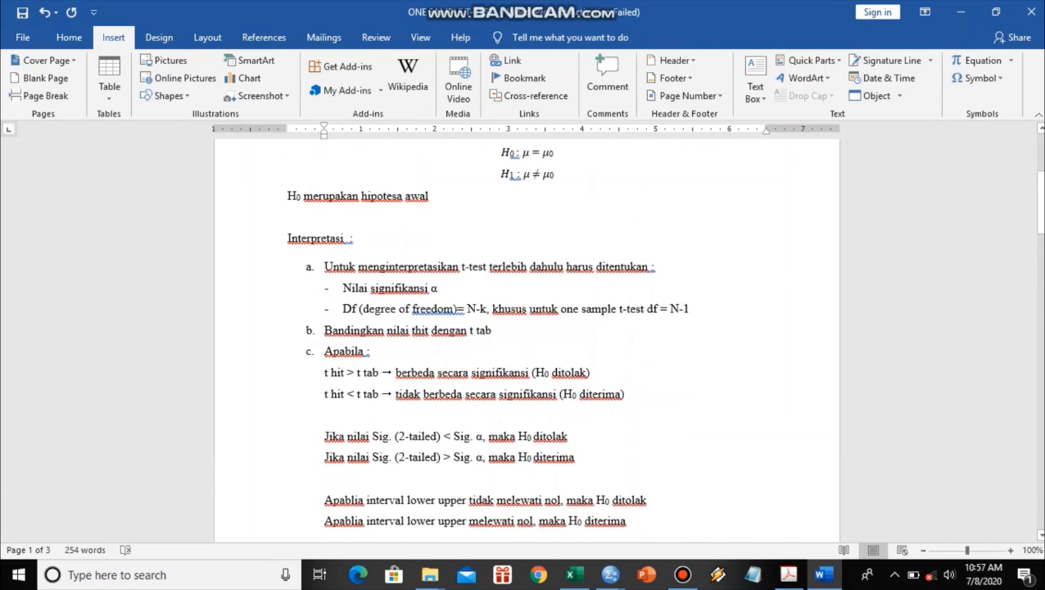
scroll(527, 328, "up", 1)
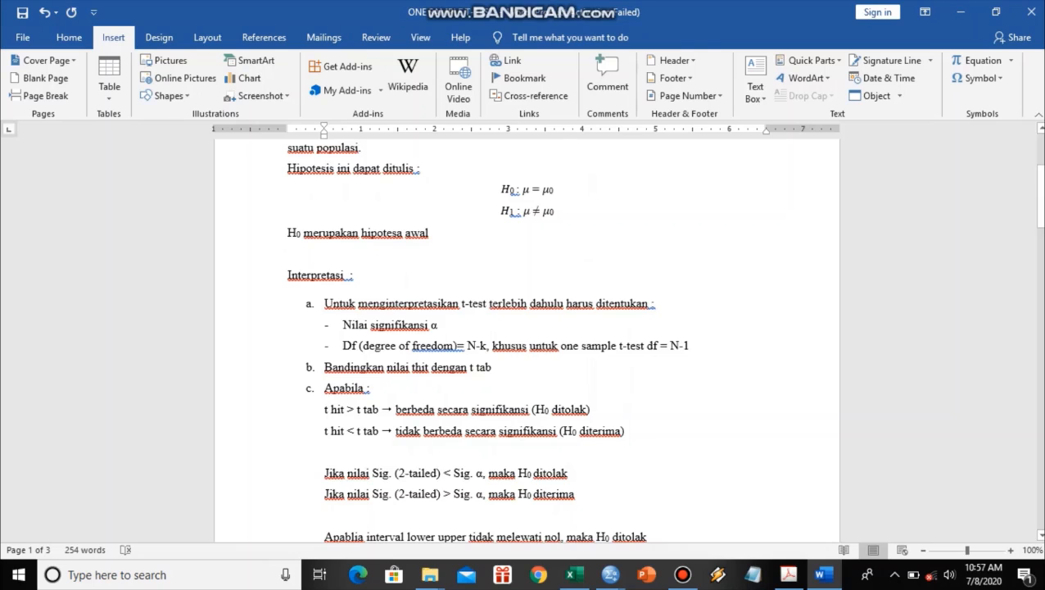
scroll(526, 344, "down", 15)
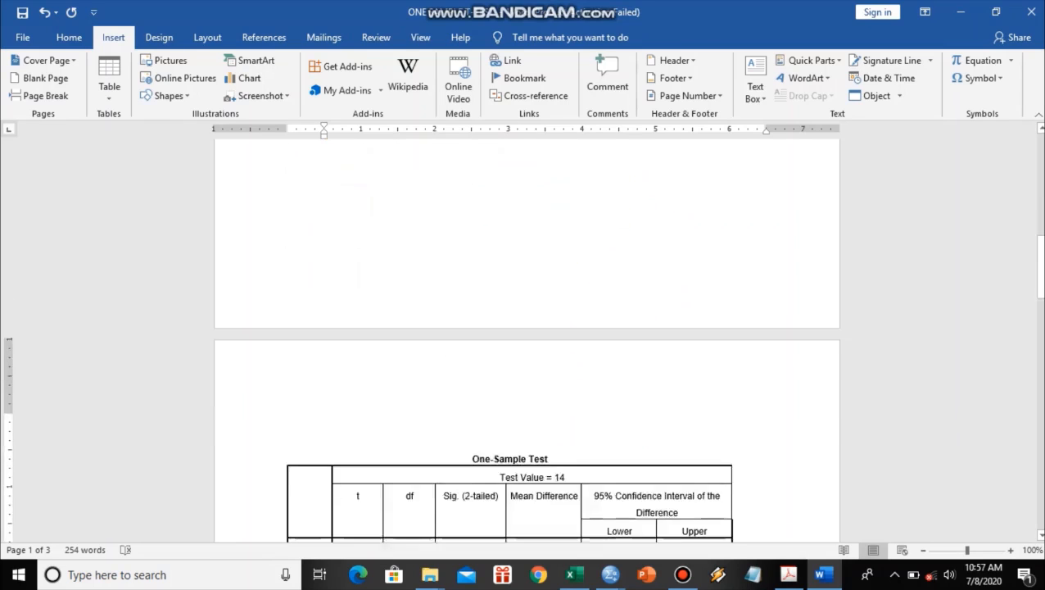
scroll(527, 344, "down", 15)
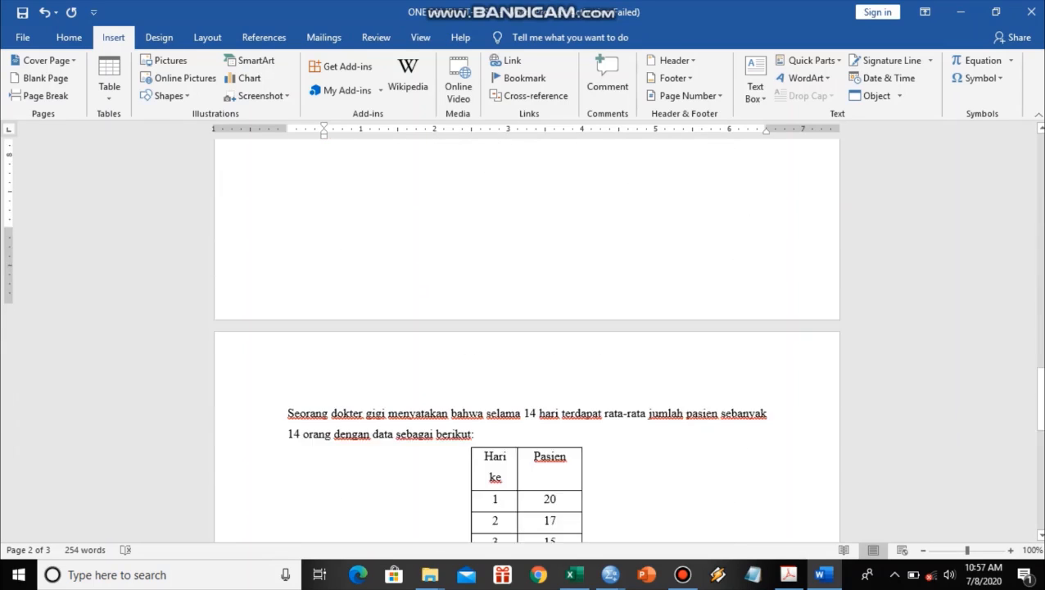
scroll(527, 344, "down", 1)
left_click(475, 379)
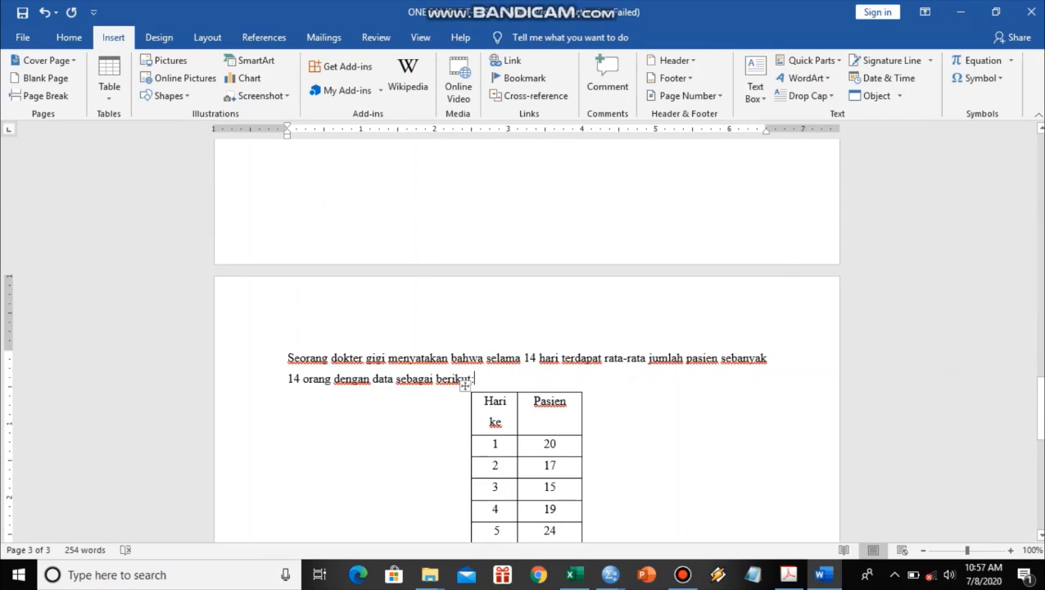
Step: Below the One-Sample Test table, write the heading "Hipotesis :" and start an "H0 :" line with the 0 as subscript
scroll(289, 379, "up", 10)
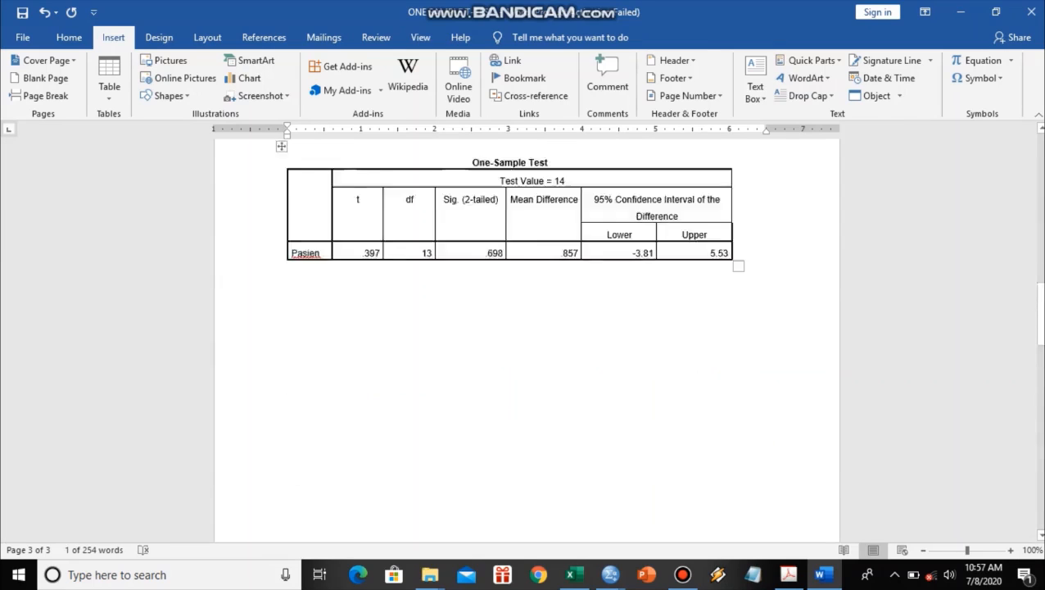
left_click(289, 474)
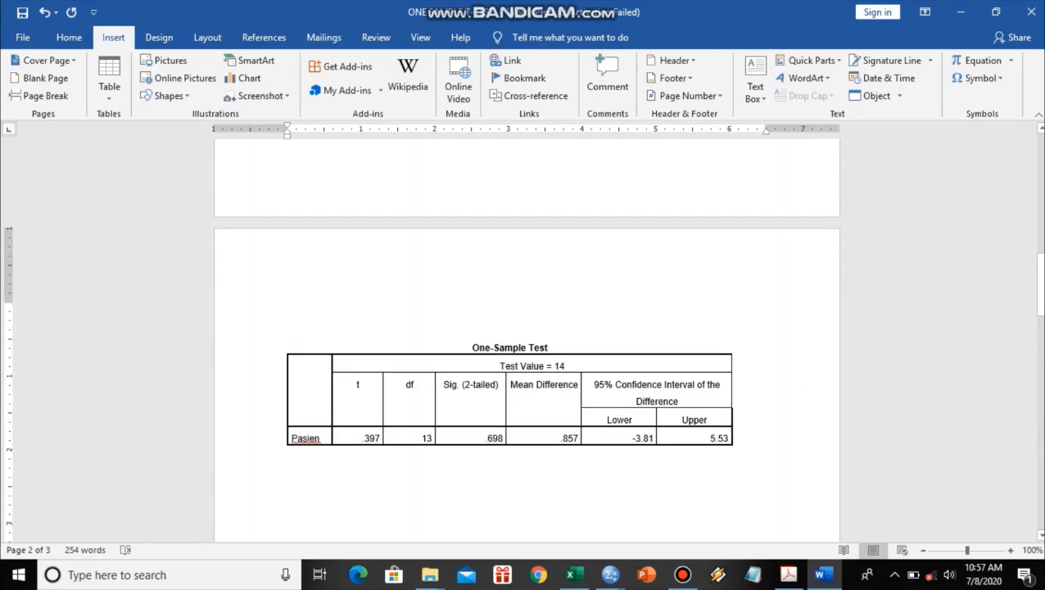
type("Hi")
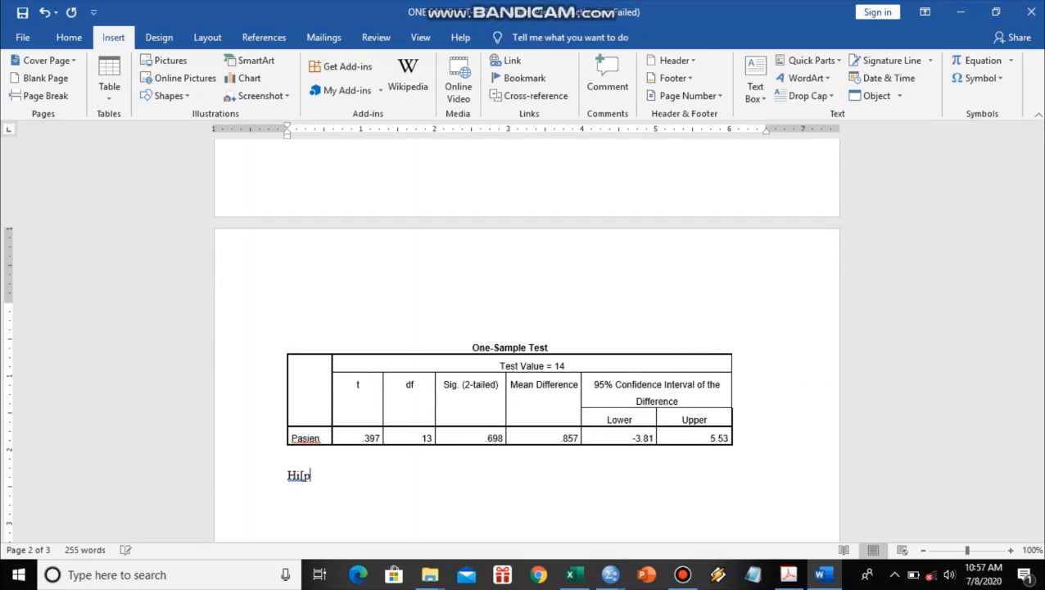
key("BackSpace")
type("potesis :")
key("Return")
type("H0")
key("shift+Left")
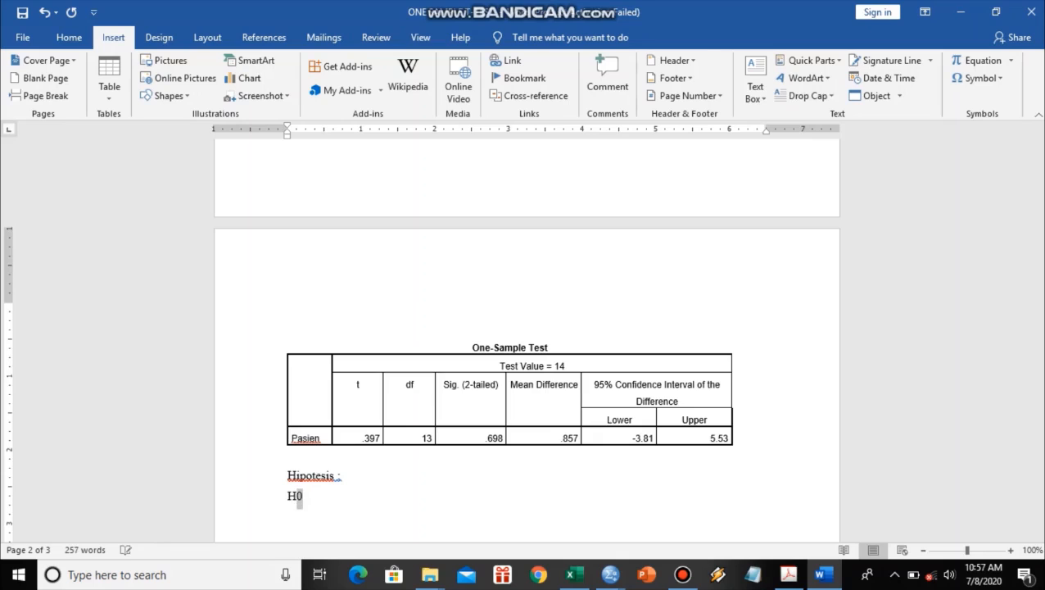
key("Right")
type(":")
Step: Consult the interpretation rules and the problem statement for wording the null hypothesis, and return to the H0 line
scroll(527, 336, "up", 10)
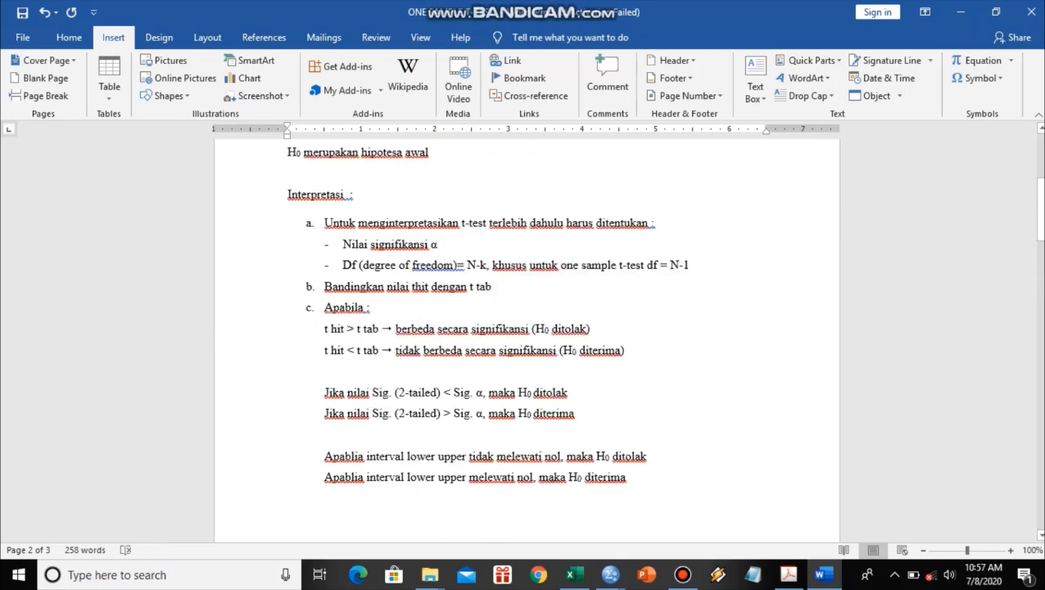
scroll(526, 336, "down", 10)
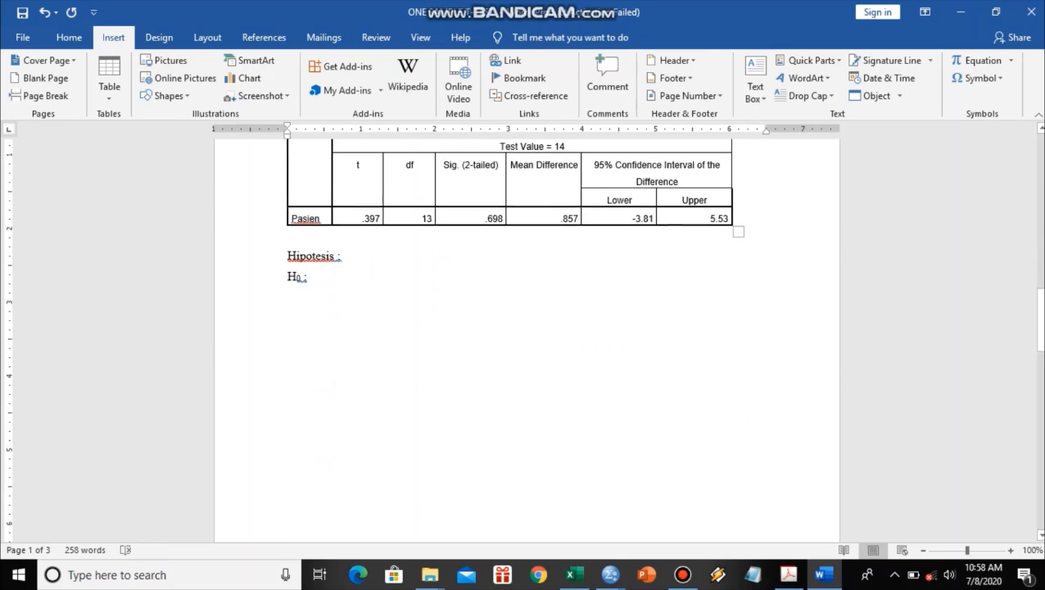
scroll(526, 336, "down", 6)
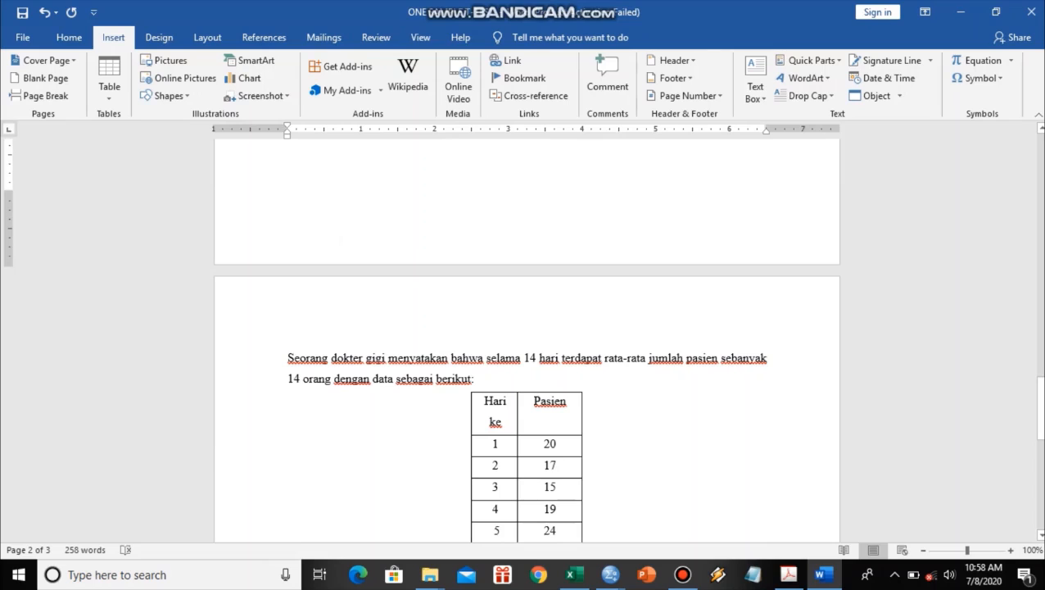
scroll(527, 336, "up", 6)
scroll(527, 336, "up", 2)
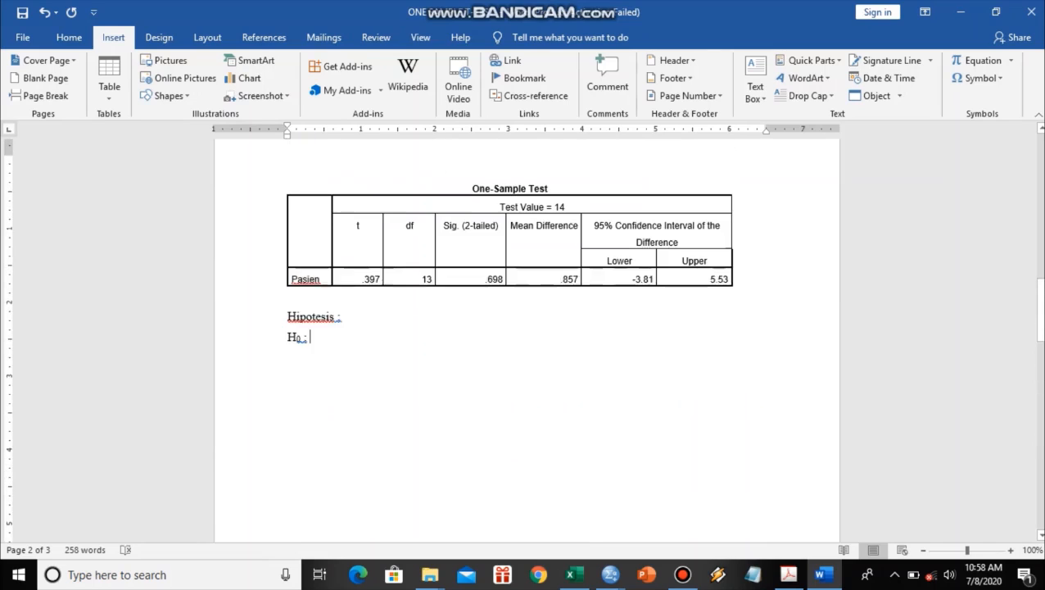
Step: Complete the H0 line with the text "rata-rata jumlah pasien = 14"
type("rata-r")
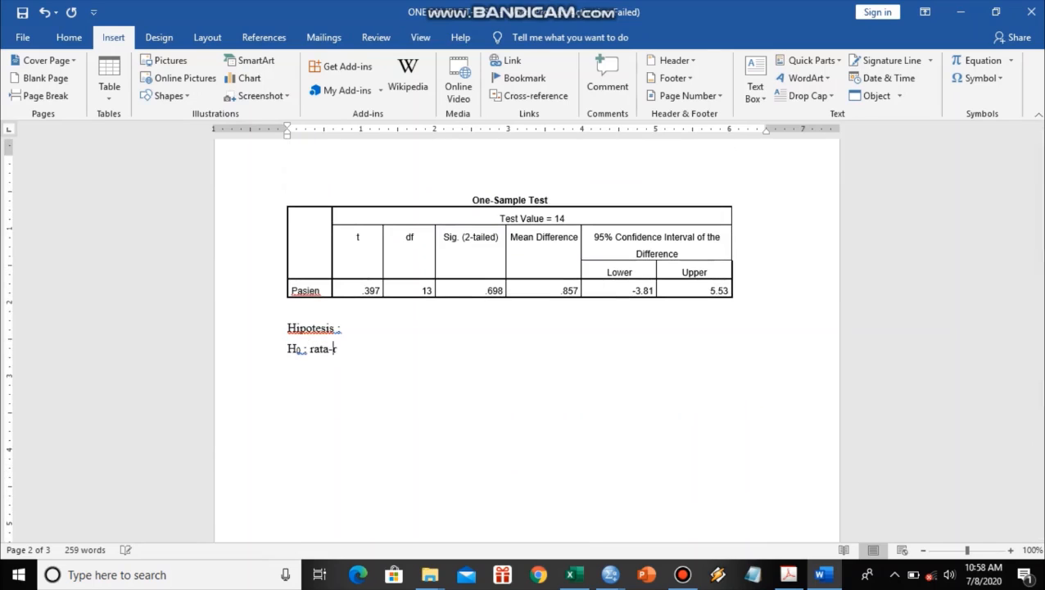
type("ata jumlah p")
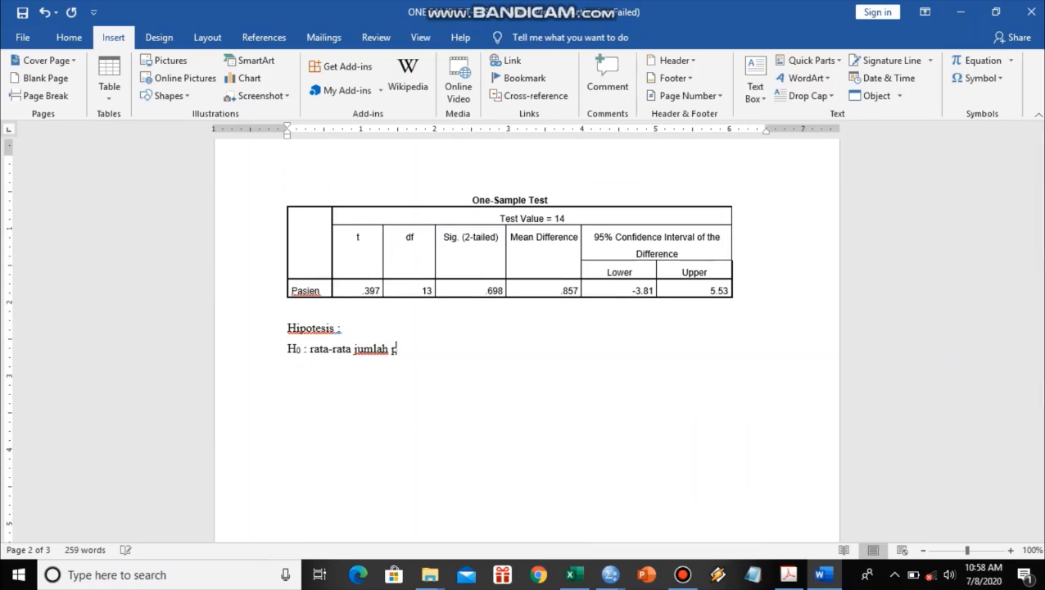
type("asien = 14")
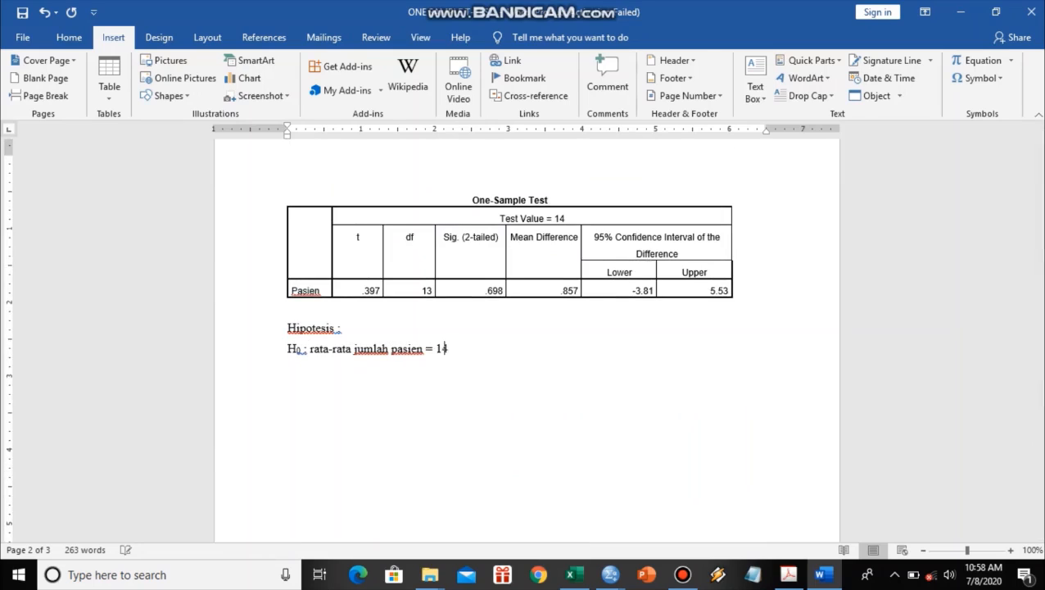
Step: Start an H1 line below H0, with the 1 as subscript, reading ": rata-rata jumlah pasien"
key("Return")
type("H1")
key("shift+Left")
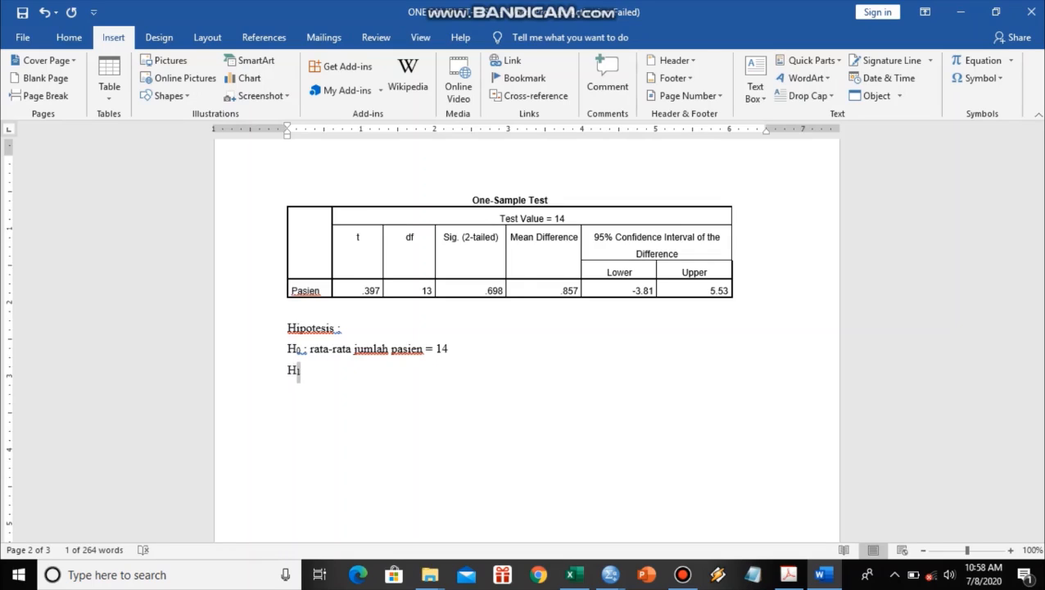
type(":")
key("ctrl+z")
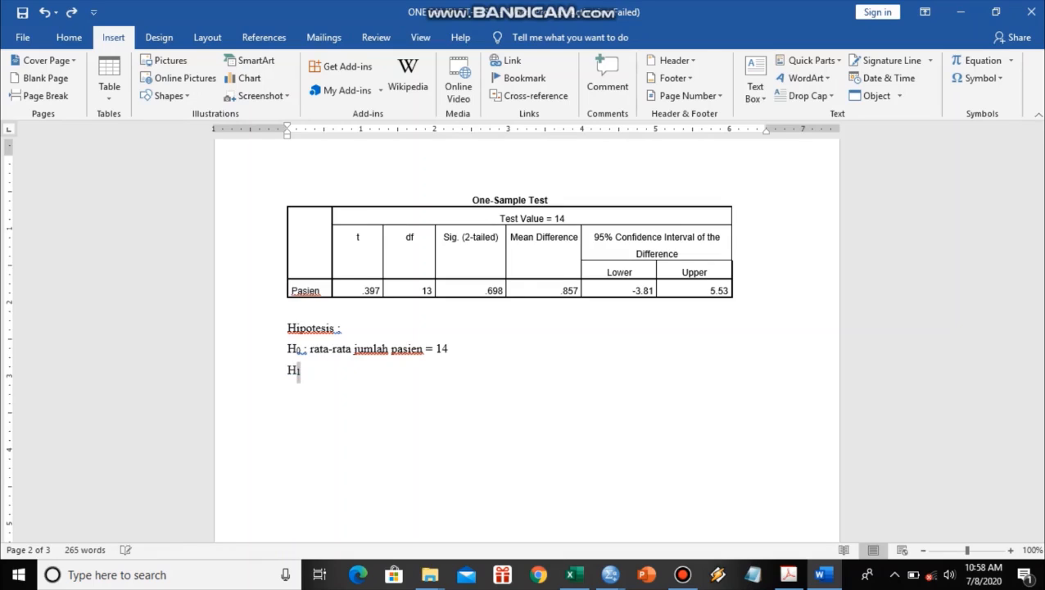
key("Right")
type(": rata-rata juml")
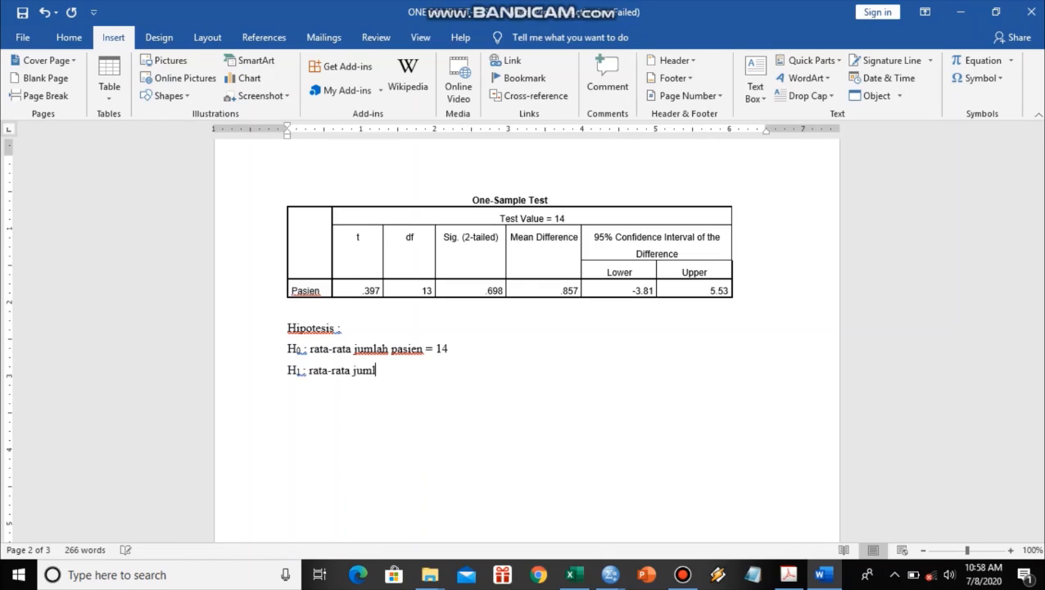
type("ah pasien")
Step: Copy the ≠ sign from the general H1 formula on the first page and finish the H1 line with "≠ 14"
scroll(527, 335, "up", 10)
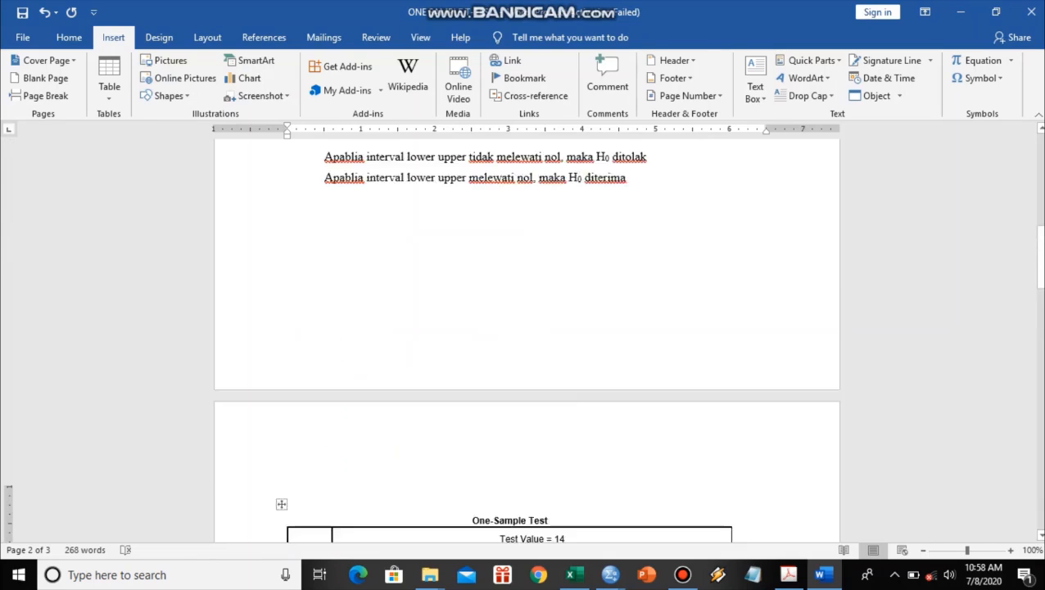
scroll(526, 336, "up", 2)
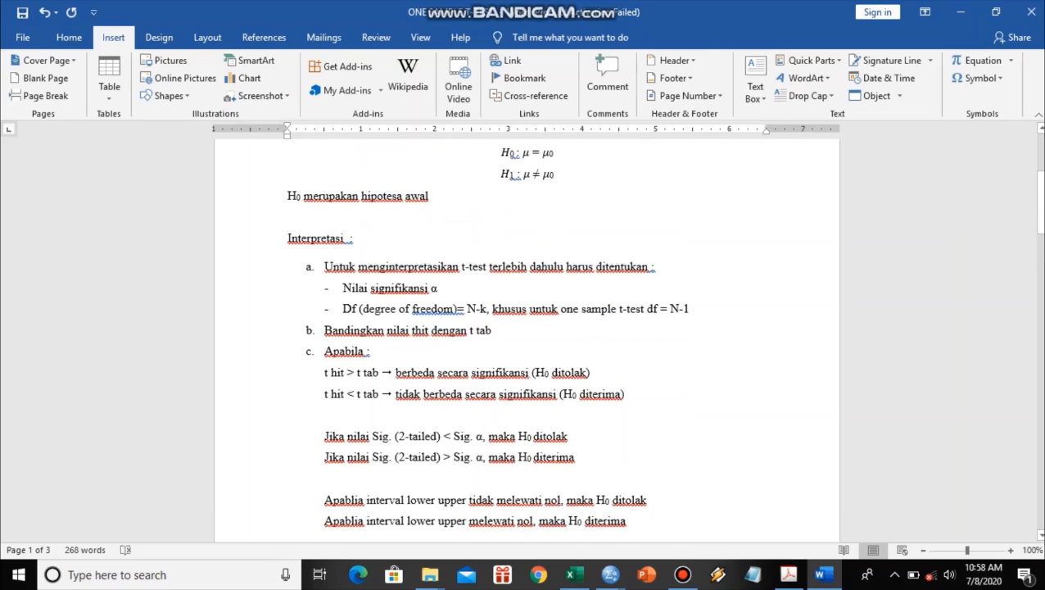
left_click_drag(531, 175, 539, 175)
key("ctrl+c")
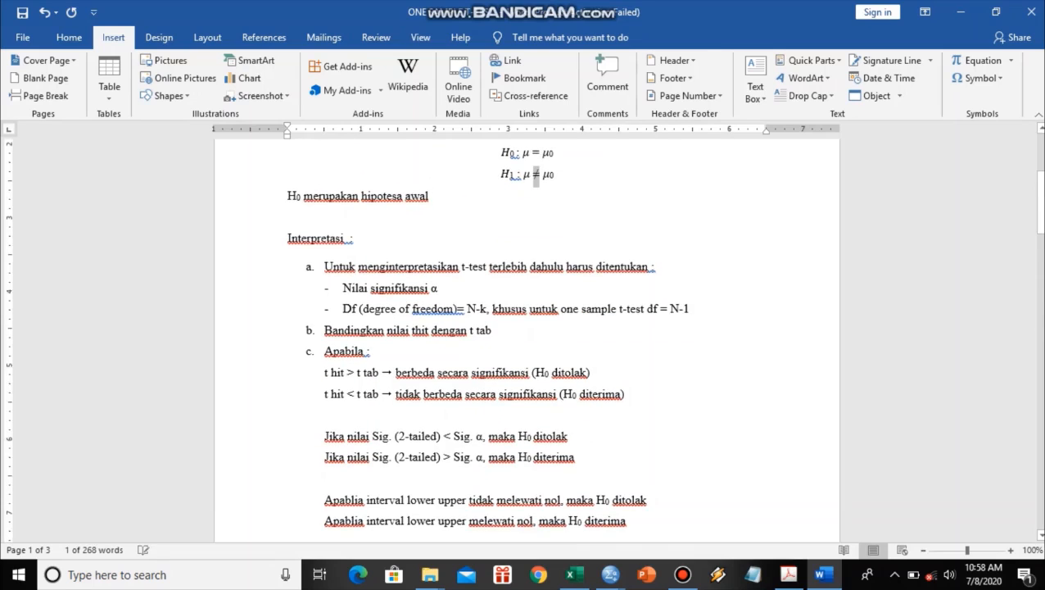
scroll(537, 176, "down", 11)
left_click(424, 444)
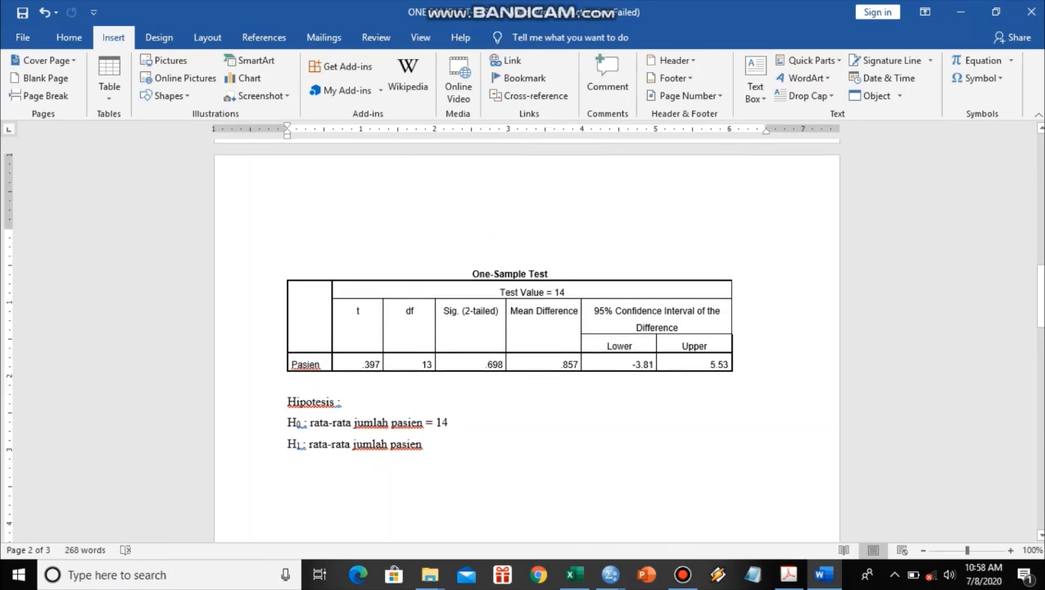
key("ctrl+v")
type("14")
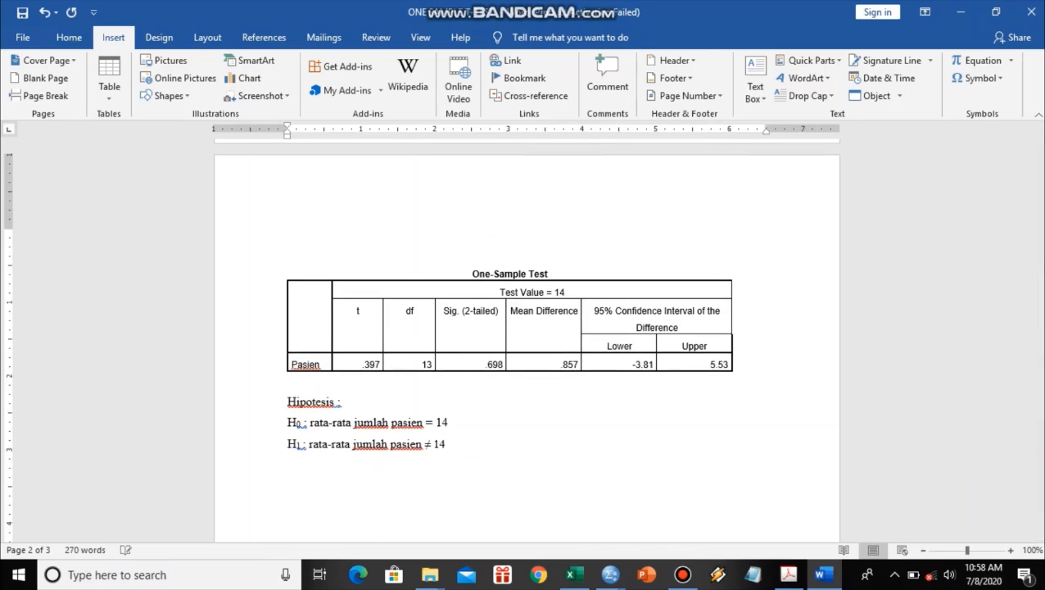
Step: Review the interpretation rules on the first page and copy the α symbol from the "Nilai signifikansi α" item
scroll(524, 328, "up", 10)
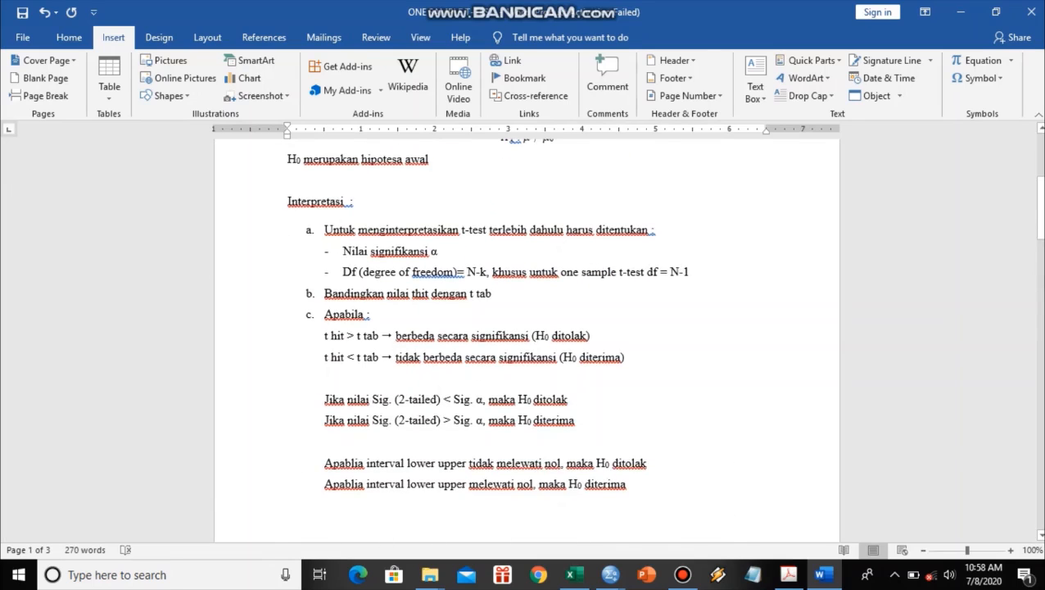
scroll(524, 328, "up", 2)
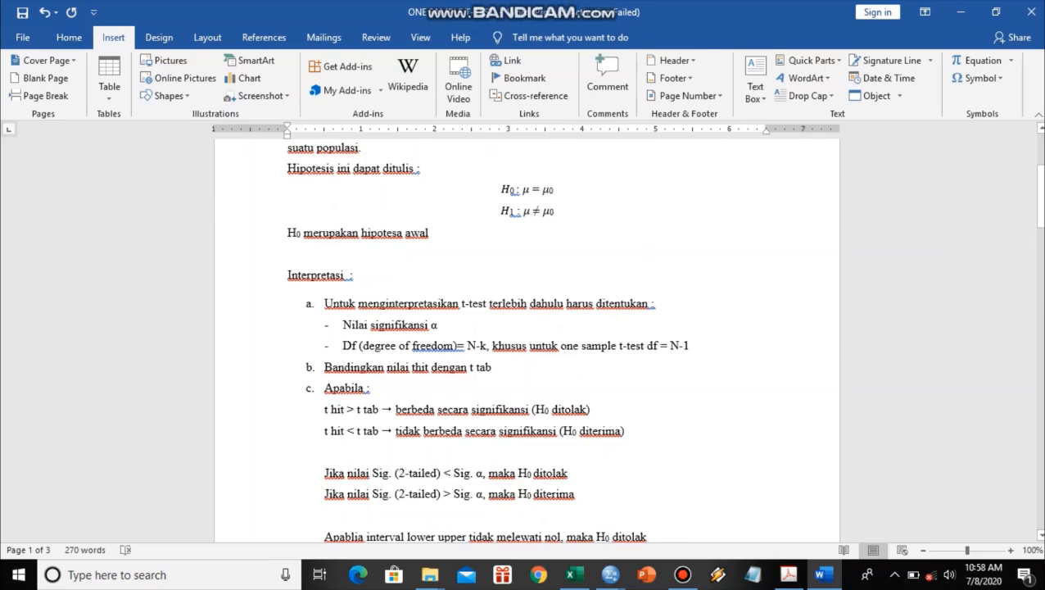
scroll(524, 327, "down", 4)
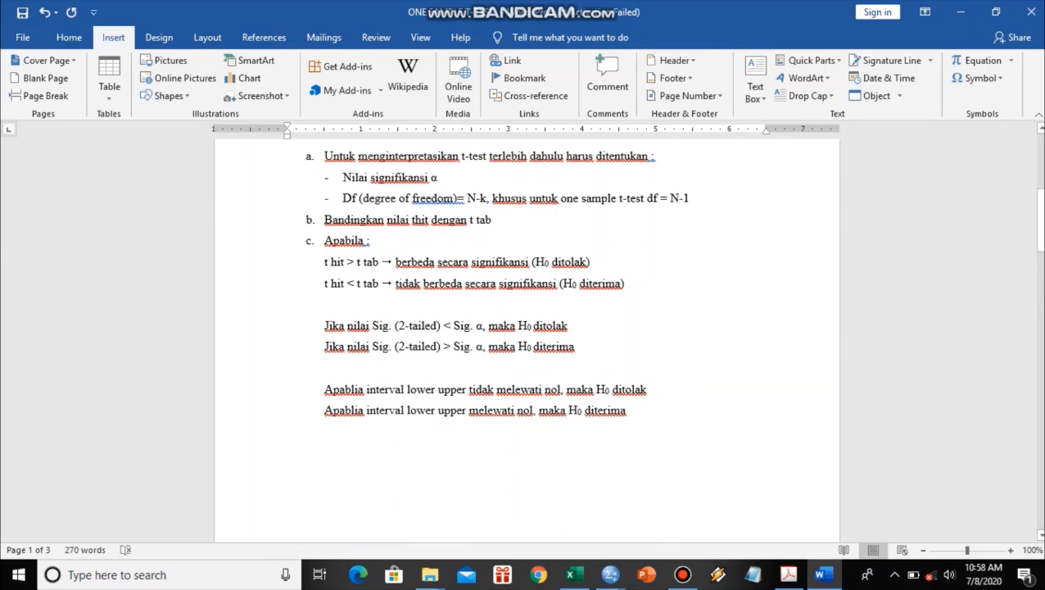
double_click(433, 178)
key("ctrl+c")
scroll(434, 178, "down", 9)
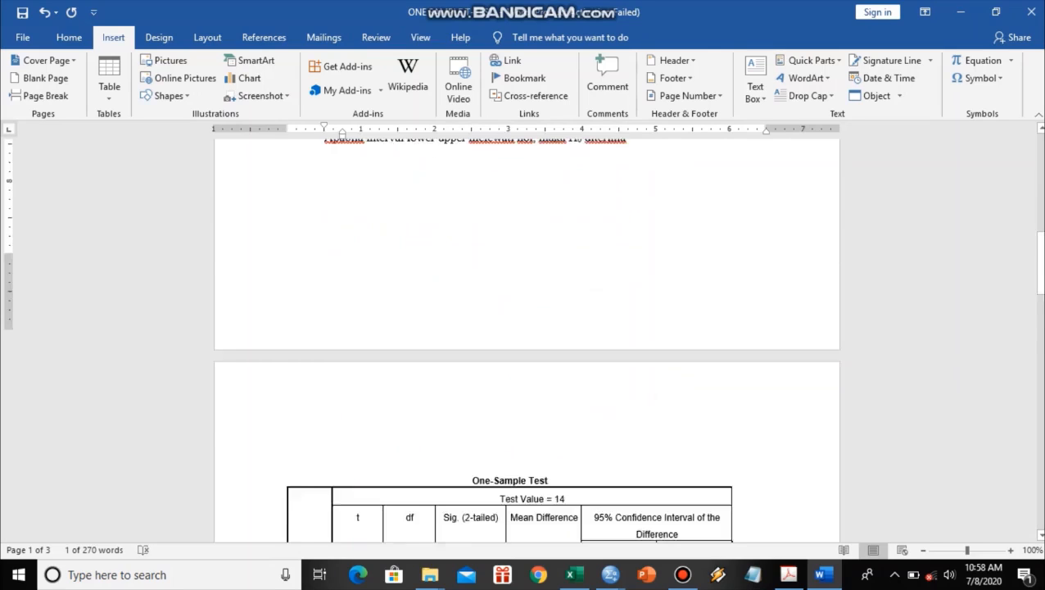
Step: Below the H1 line, leave a blank line and add the heading "Interpretasi :" followed by the line "α : 0,05" using the copied symbol
left_click(367, 407)
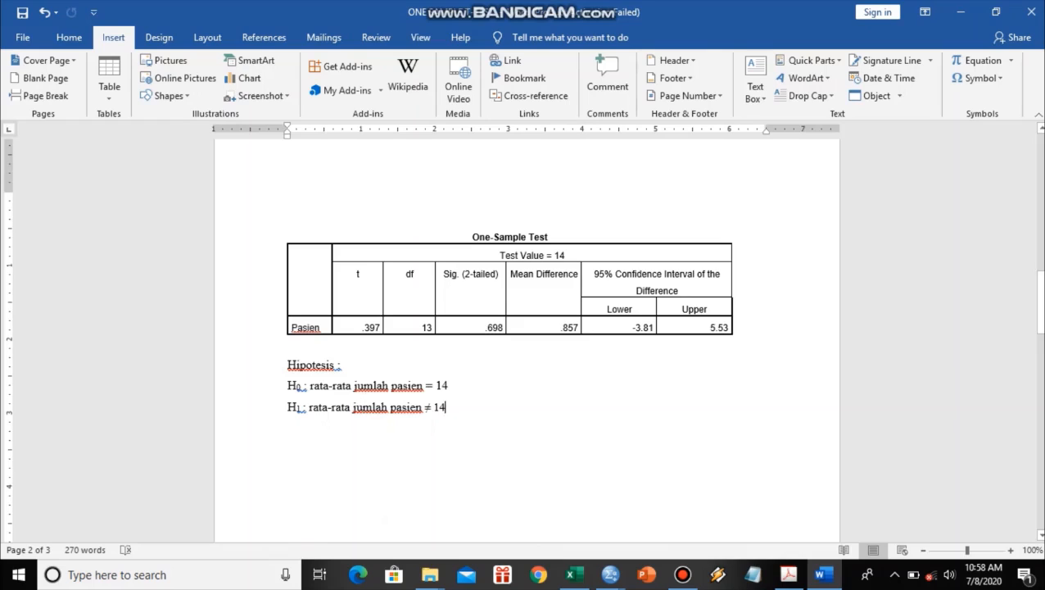
key("Return")
key("Return")
type("Inter")
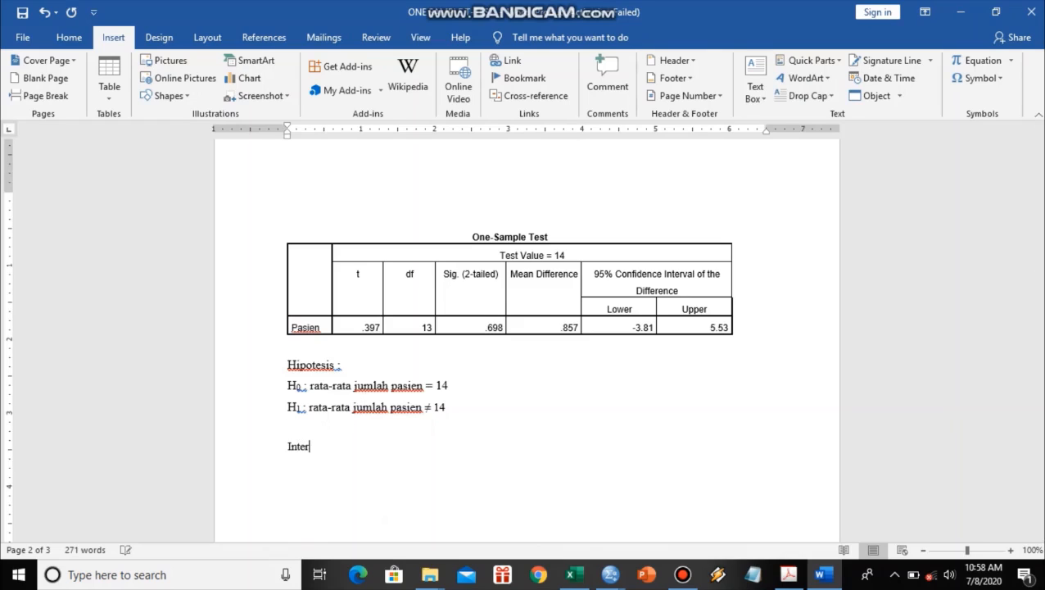
type("pretasi :")
key("Return")
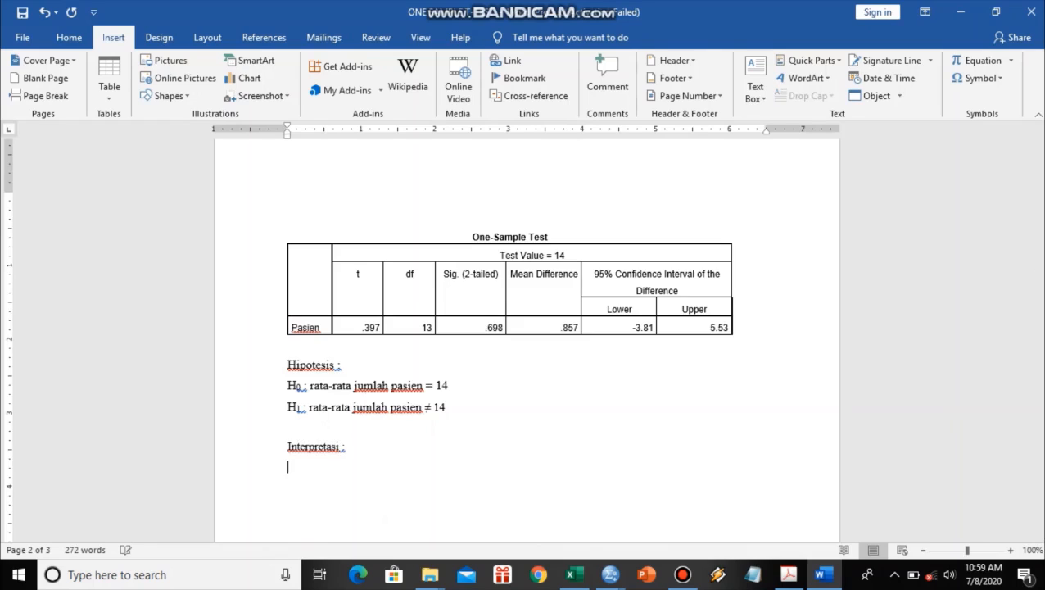
key("ctrl+v")
type(": 0,05")
Step: Add the line "df : N-1 = 14 -1 = 13" below the α line, consulting the interpretation rules and the patient table
scroll(527, 340, "up", 12)
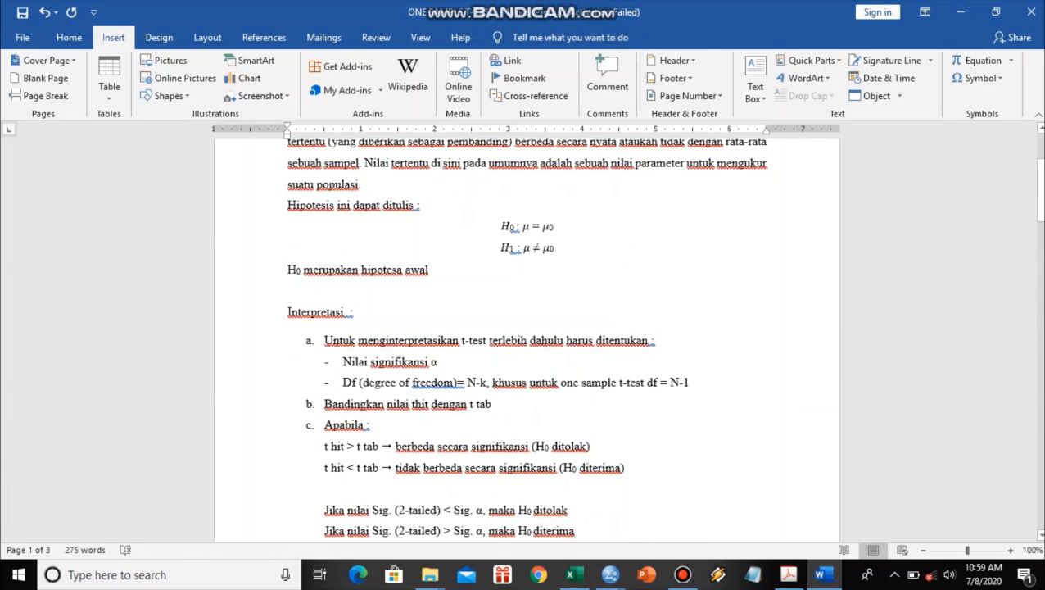
scroll(527, 340, "down", 10)
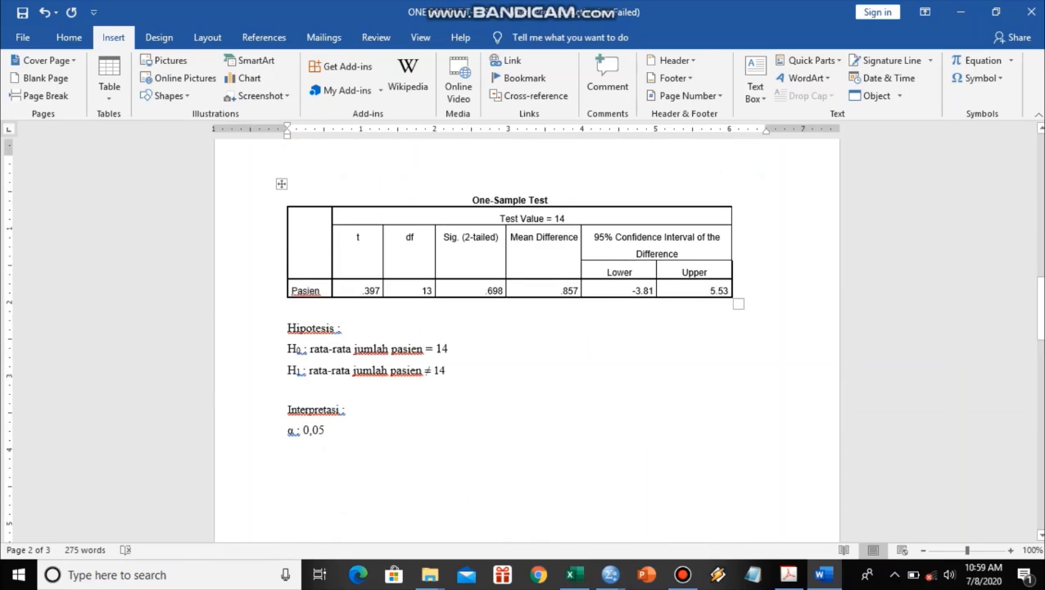
key("Return")
type("df : ")
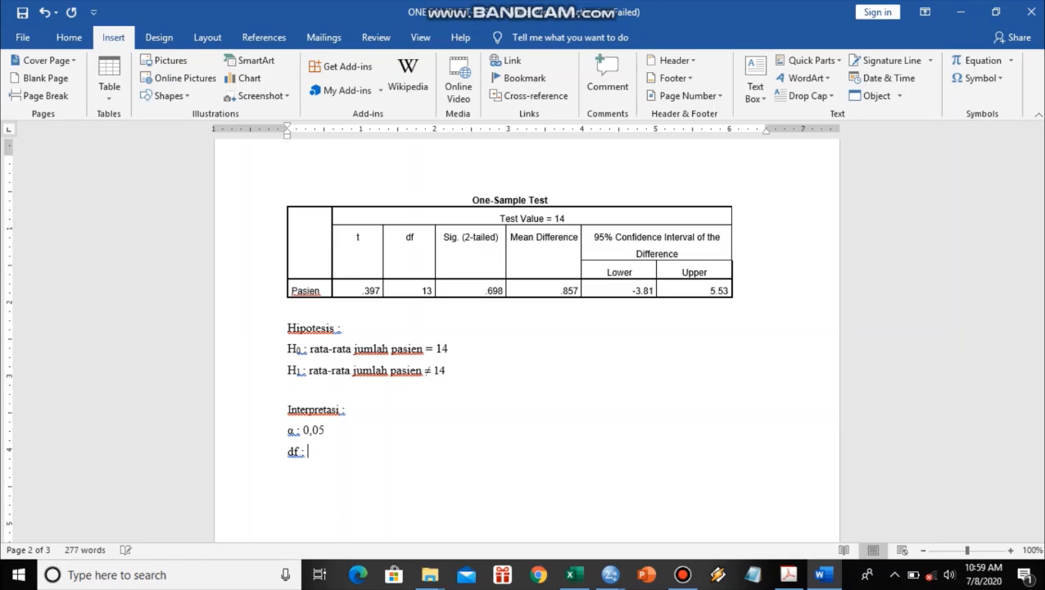
type("N-1 =")
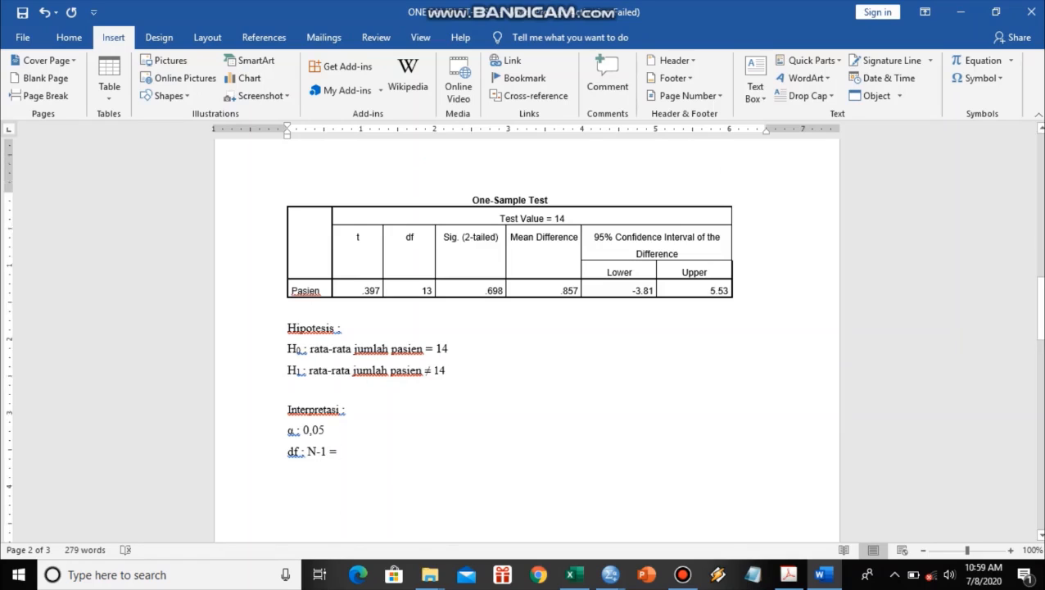
scroll(527, 336, "up", 15)
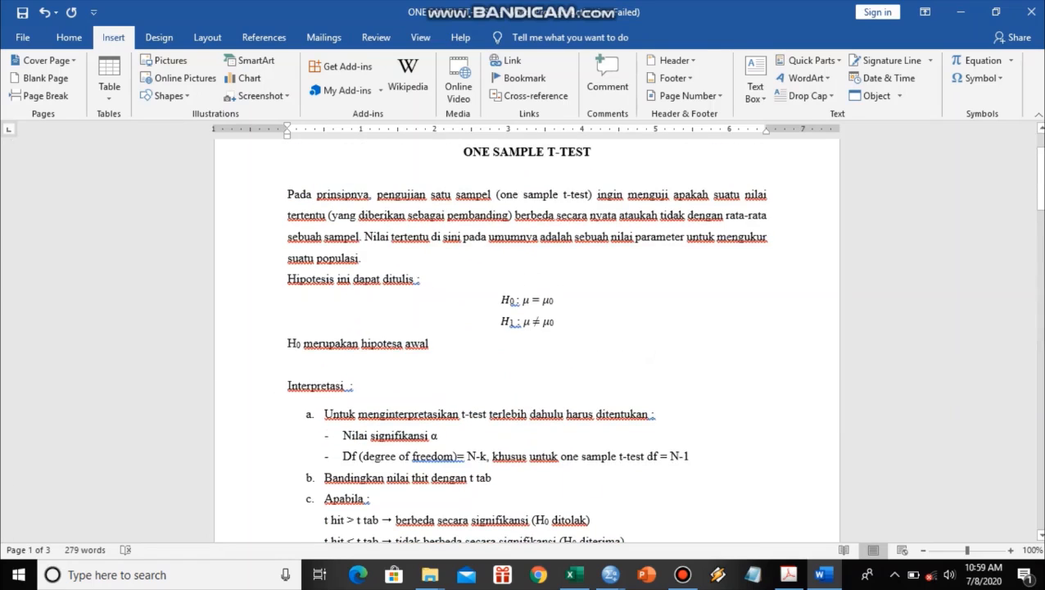
scroll(526, 335, "down", 15)
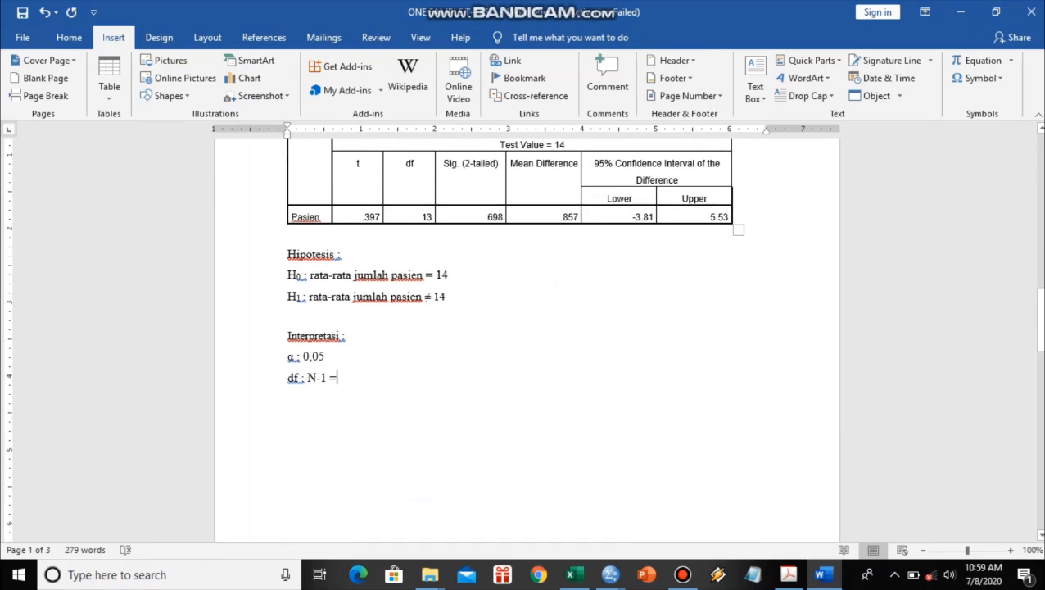
type("14")
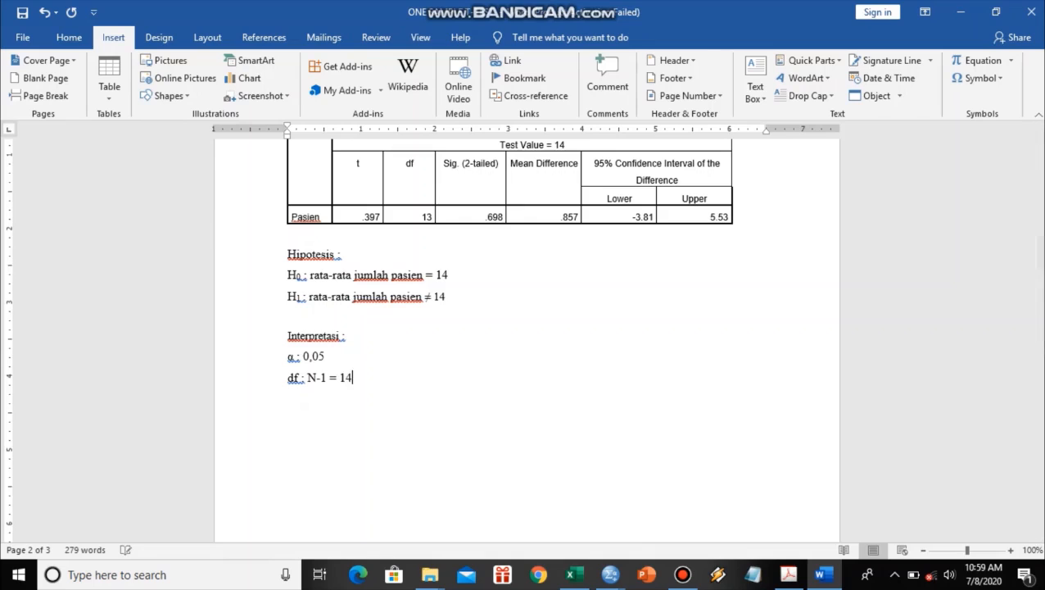
scroll(465, 165, "down", 10)
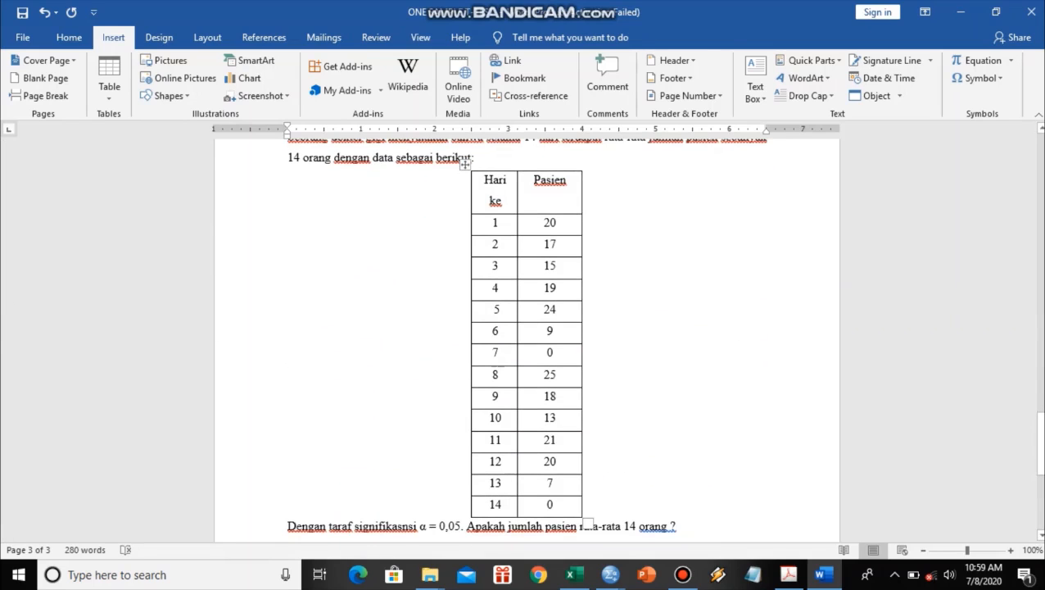
scroll(464, 165, "up", 10)
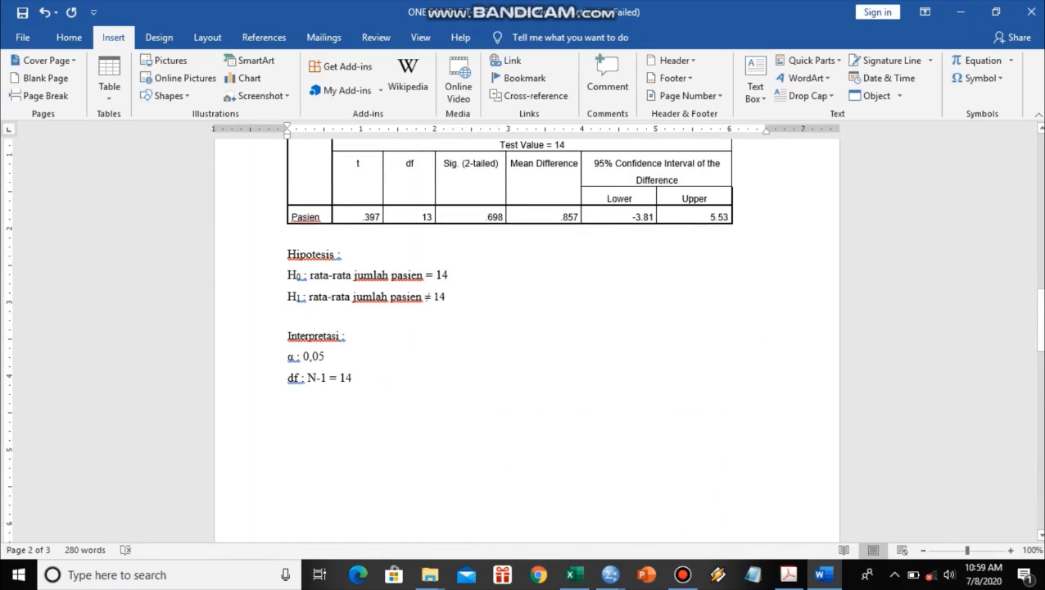
type("-1 =")
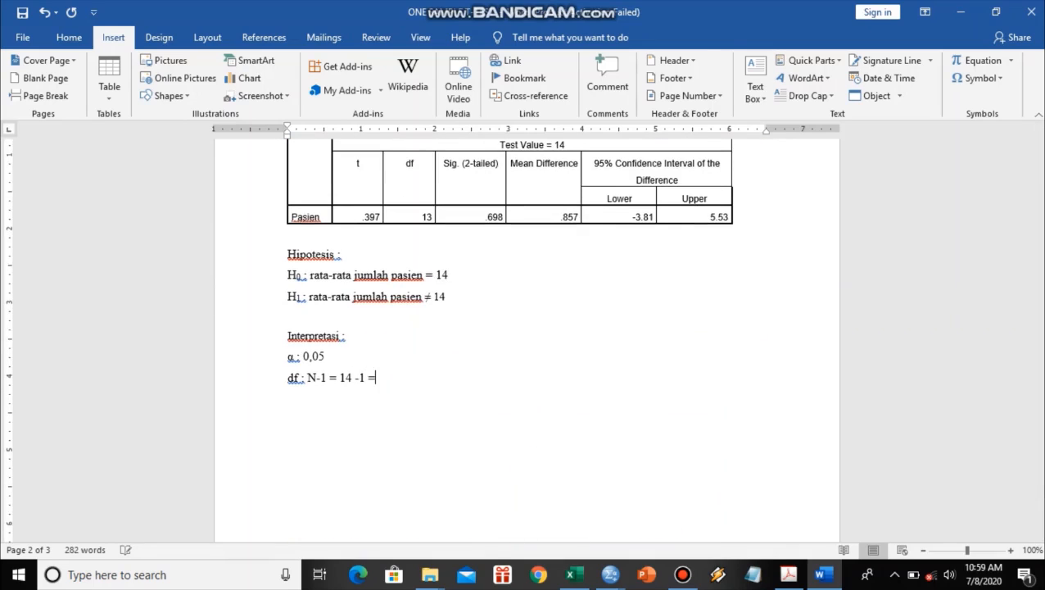
type(" 13")
Step: Consult the interpretation rules on the first page, then add the line "t tabel : (0,05:2 ;13) = (0,025 ;13)" below the df line
scroll(525, 327, "up", 15)
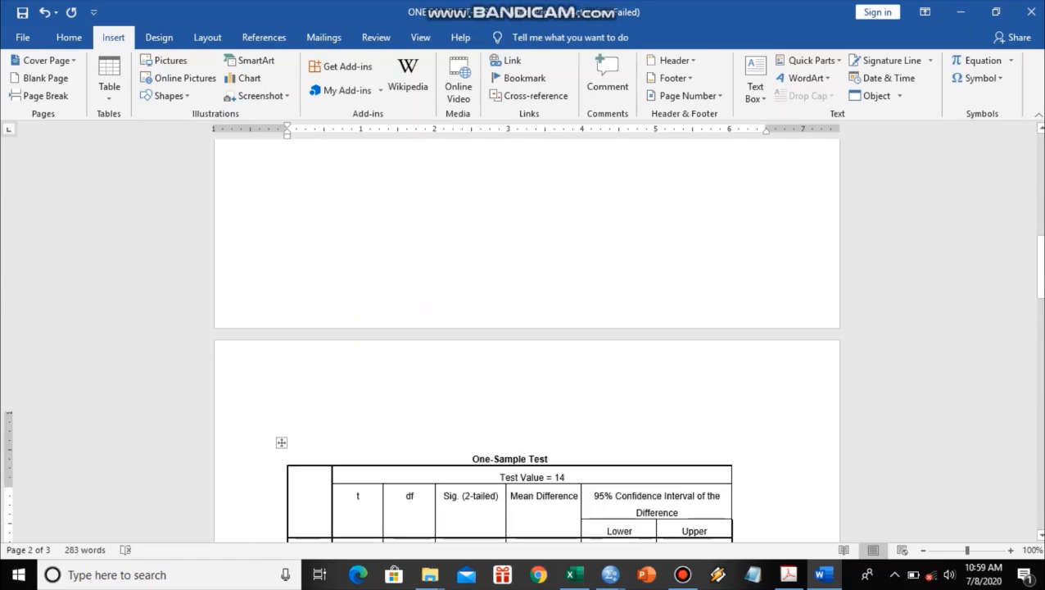
scroll(525, 327, "down", 1)
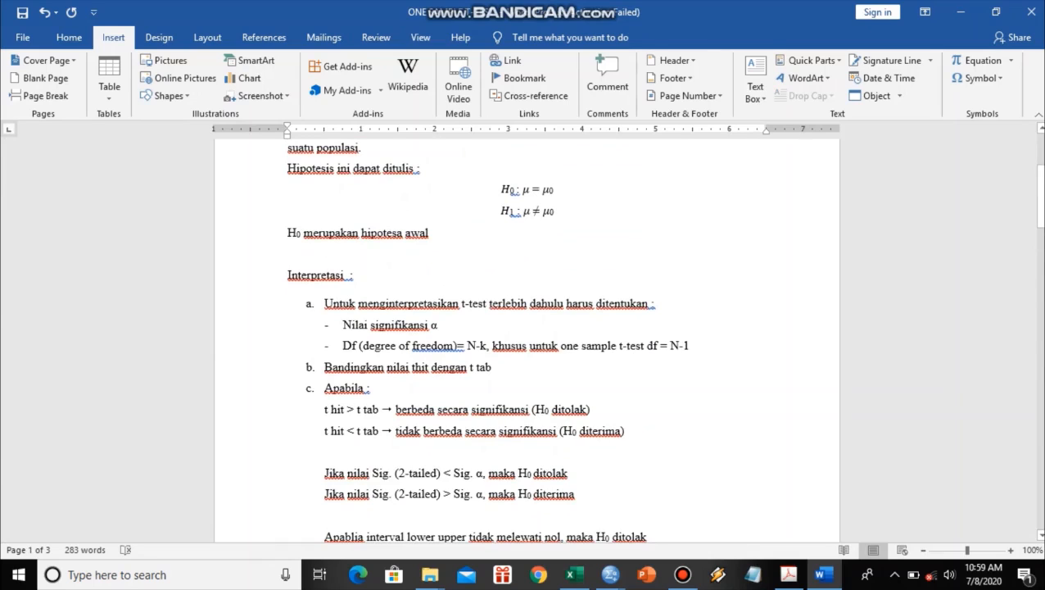
scroll(525, 327, "down", 15)
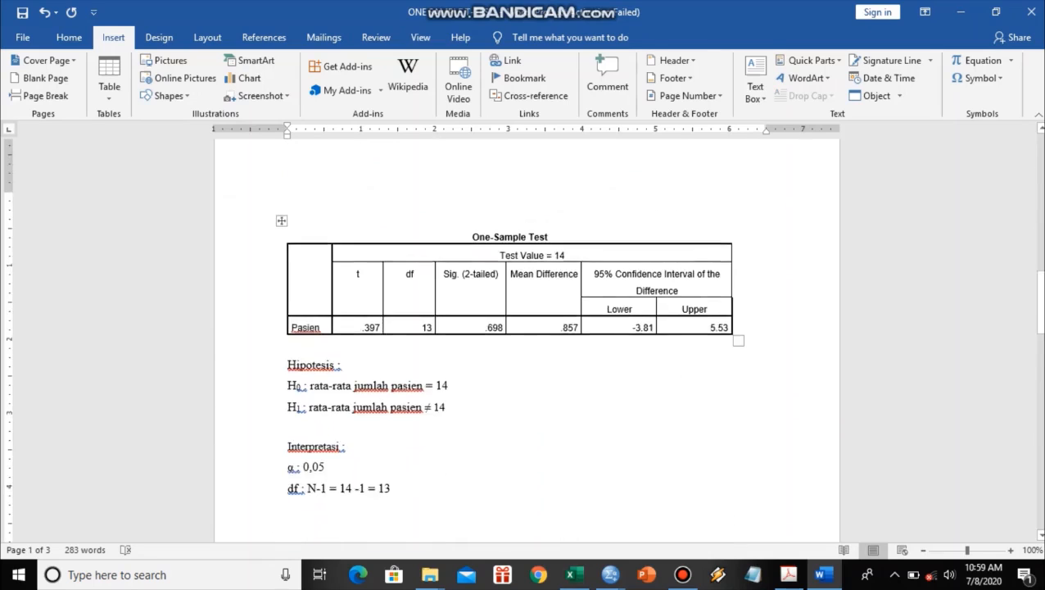
scroll(524, 328, "down", 2)
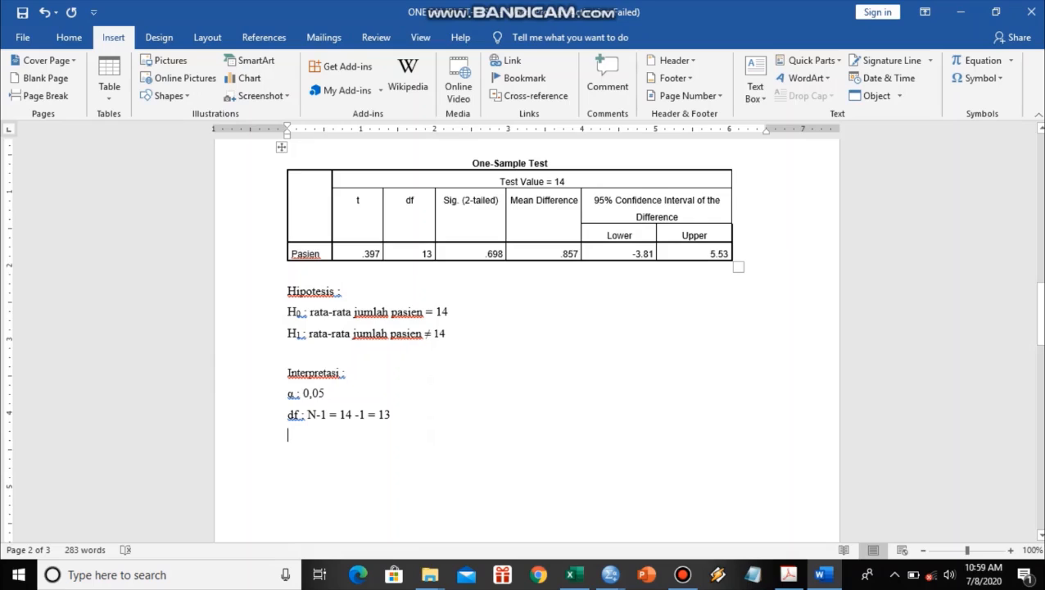
type("tab")
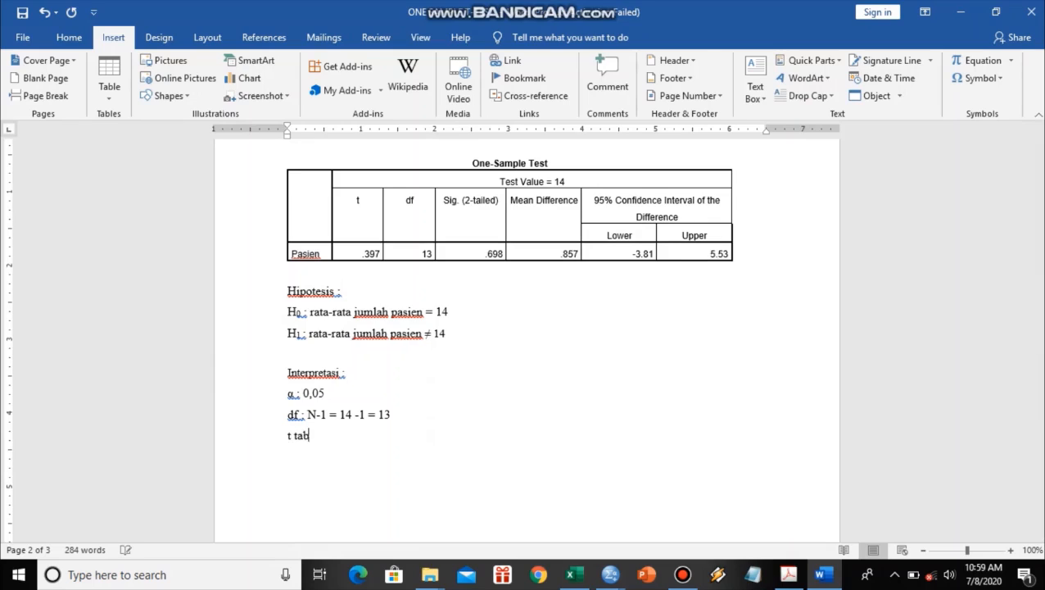
type("el : (0,05:2 :")
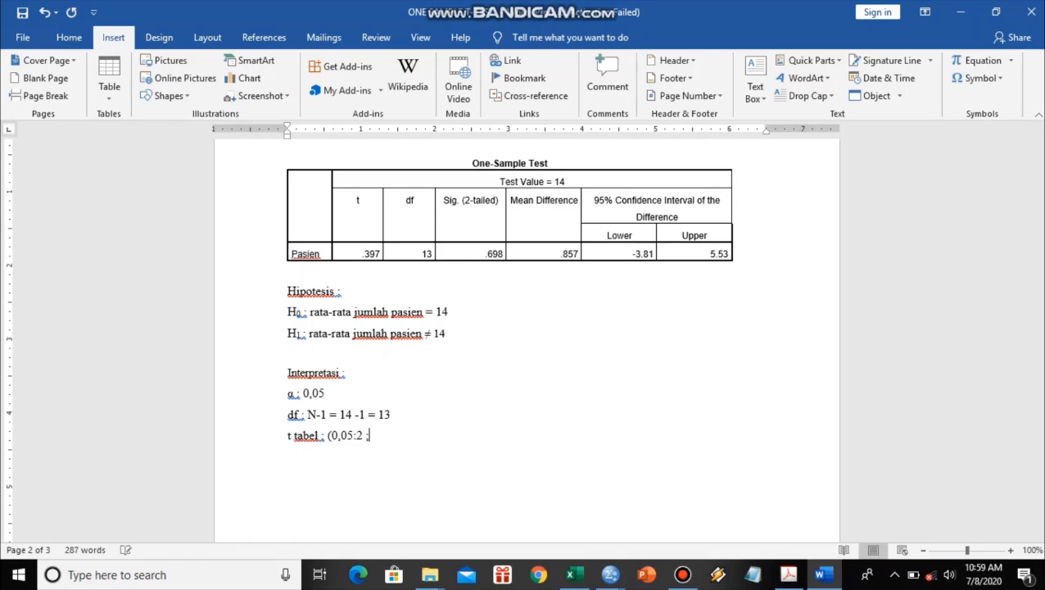
type(";13) = (0,025")
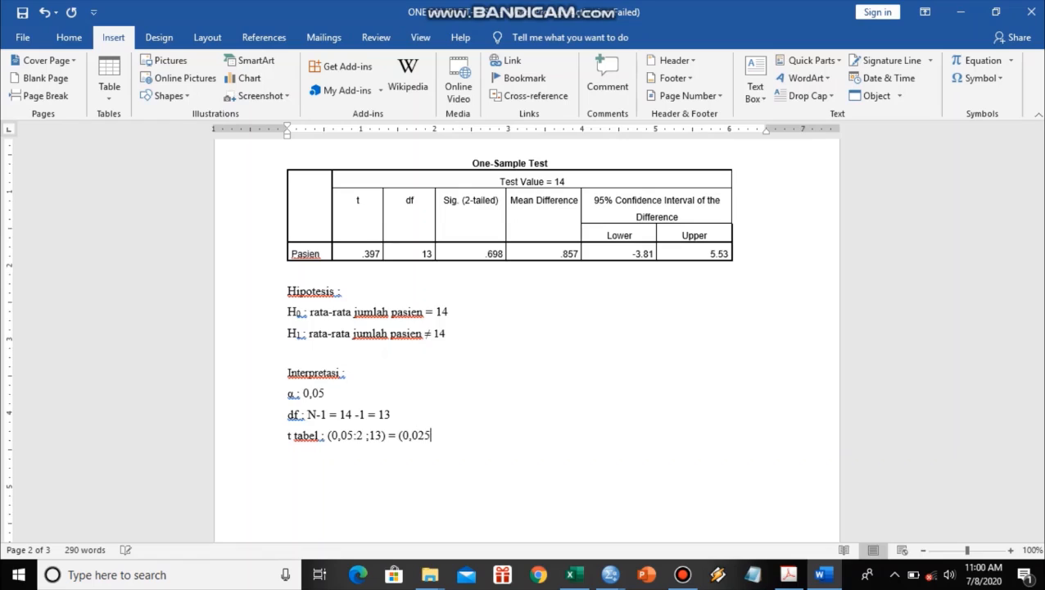
type(" ; 13")
key("BackSpace")
key("BackSpace")
key("BackSpace")
type("13)")
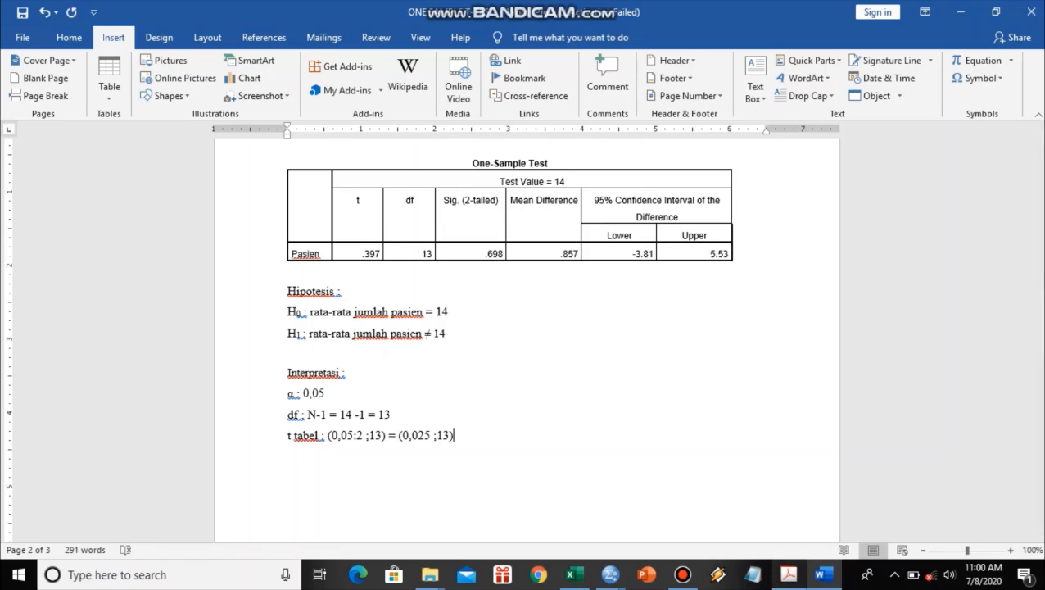
Step: Look up the critical t value for df 13 at 0.025 in t-tabel-pdf.pdf in Adobe Acrobat Pro, mark it and return to Word
key("alt+Tab")
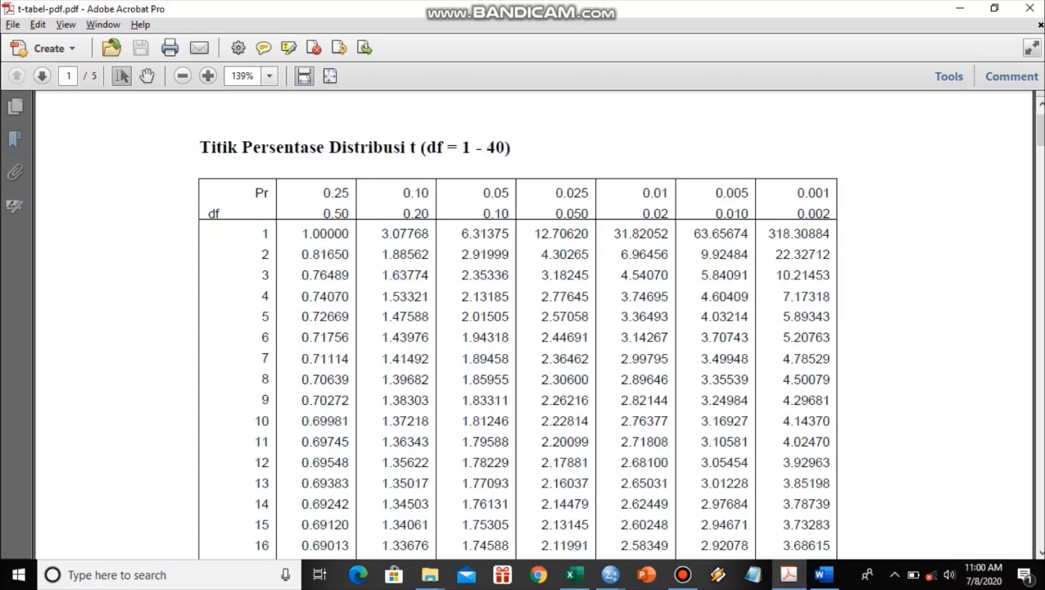
double_click(547, 483)
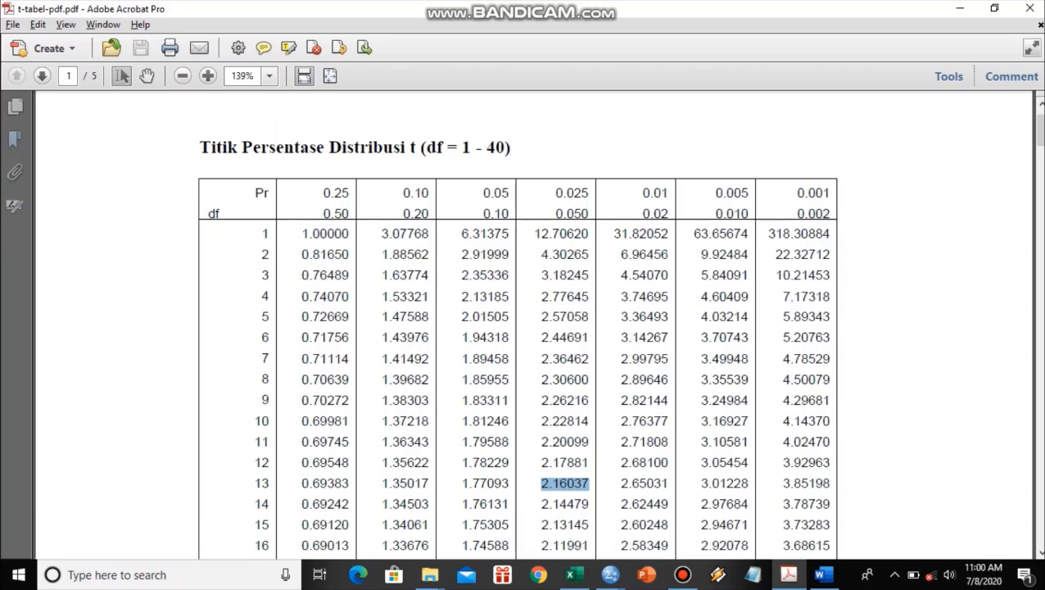
key("alt+Tab")
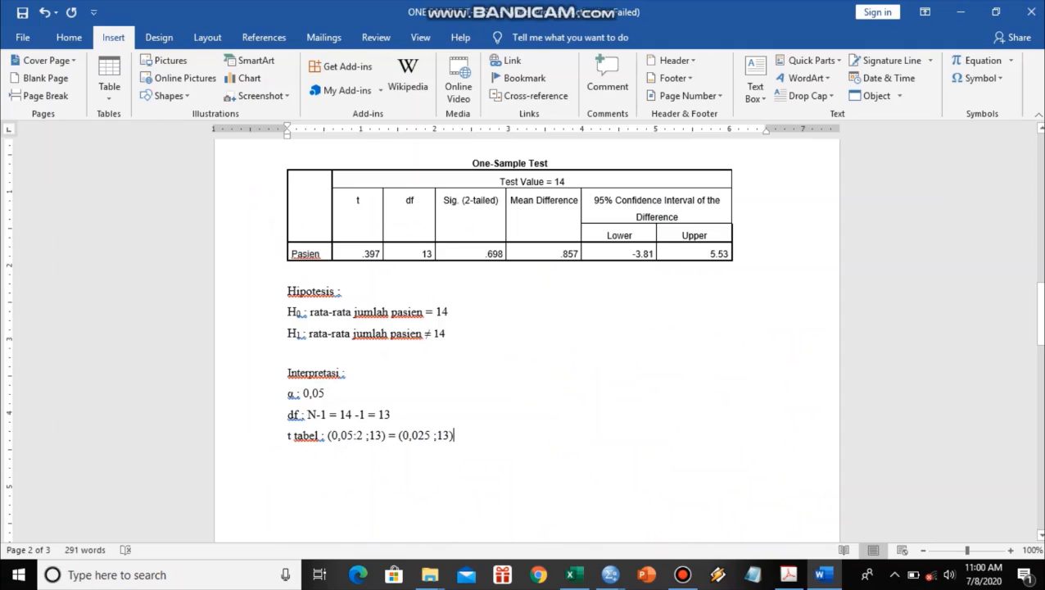
Step: Complete the t tabel line with "= 2,16037", checking the figure against the t-distribution table in Adobe Acrobat Pro
type("2.1")
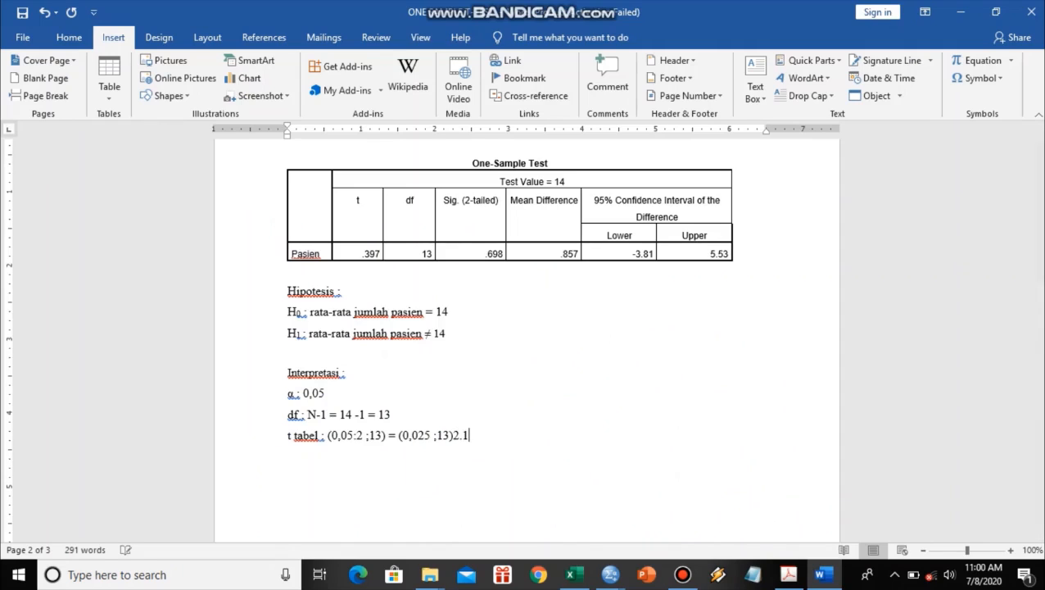
key("BackSpace")
key("BackSpace")
key("BackSpace")
type("=")
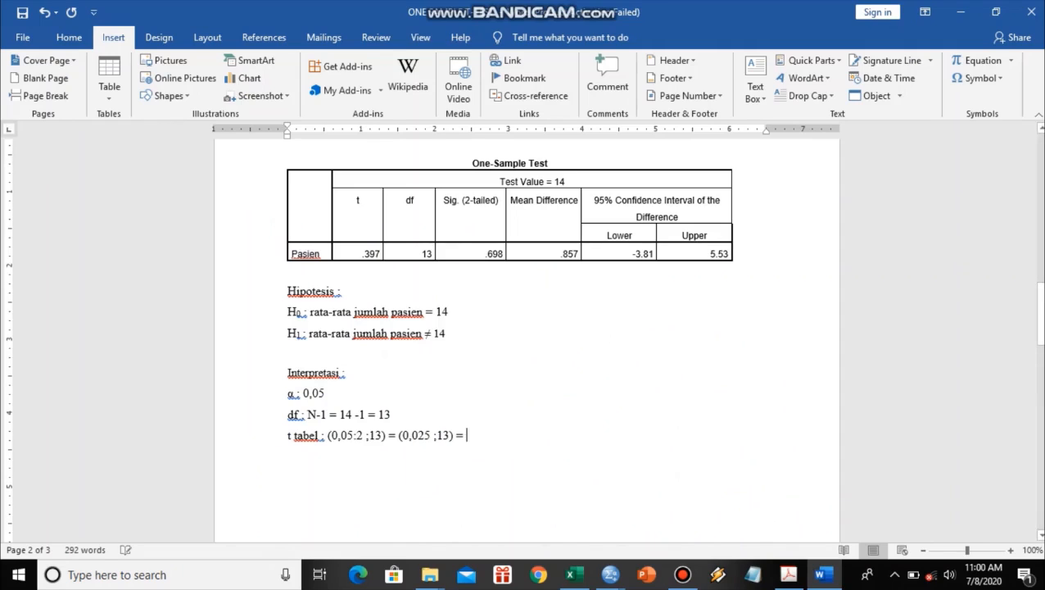
key("alt+Tab")
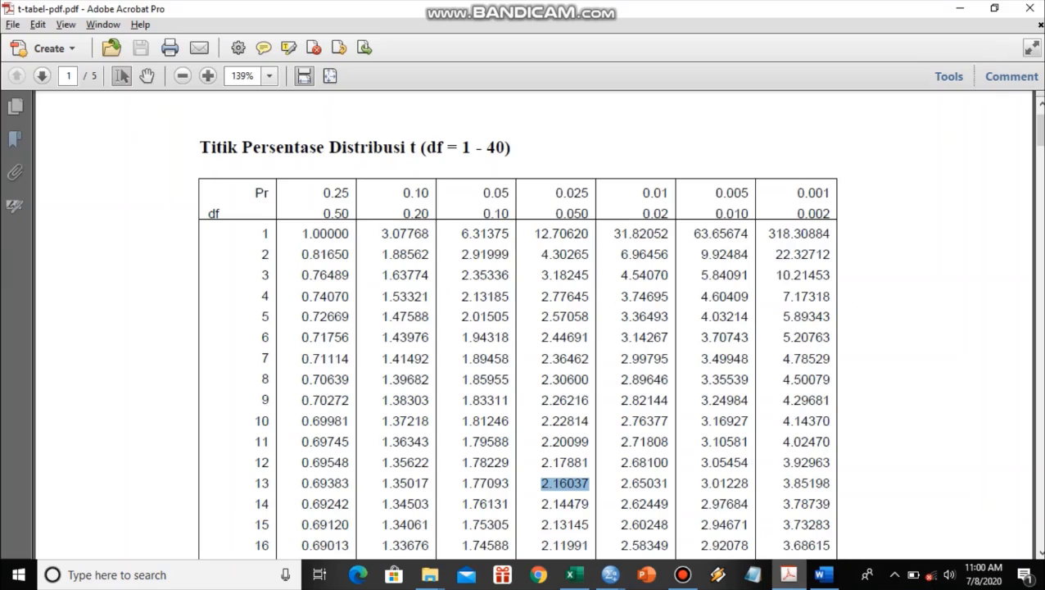
key("alt+Tab")
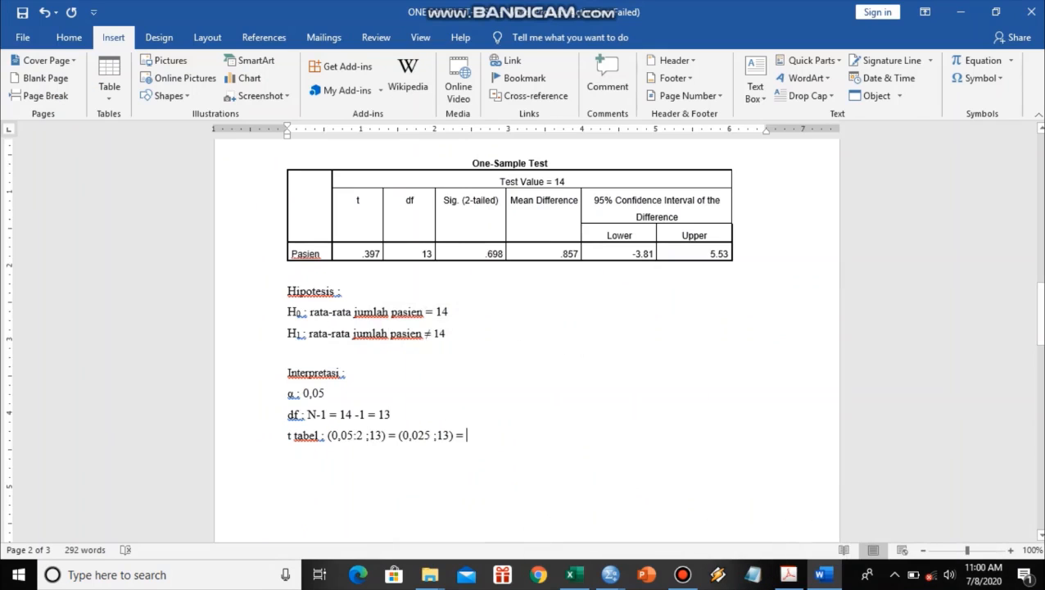
type("2,16037")
key("alt+Tab")
key("alt+Tab")
Step: Consult the t hit versus t tab rule, then add "0,397 < 2,16037 = H0 diterima" below the t tabel line with the 0 of H0 subscripted
scroll(524, 328, "up", 10)
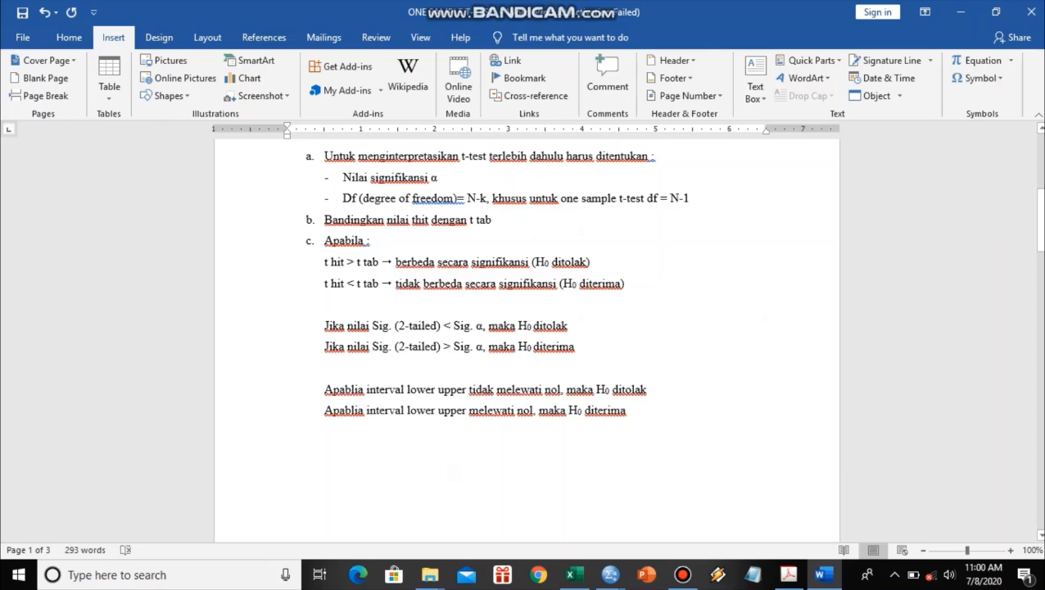
scroll(527, 336, "down", 10)
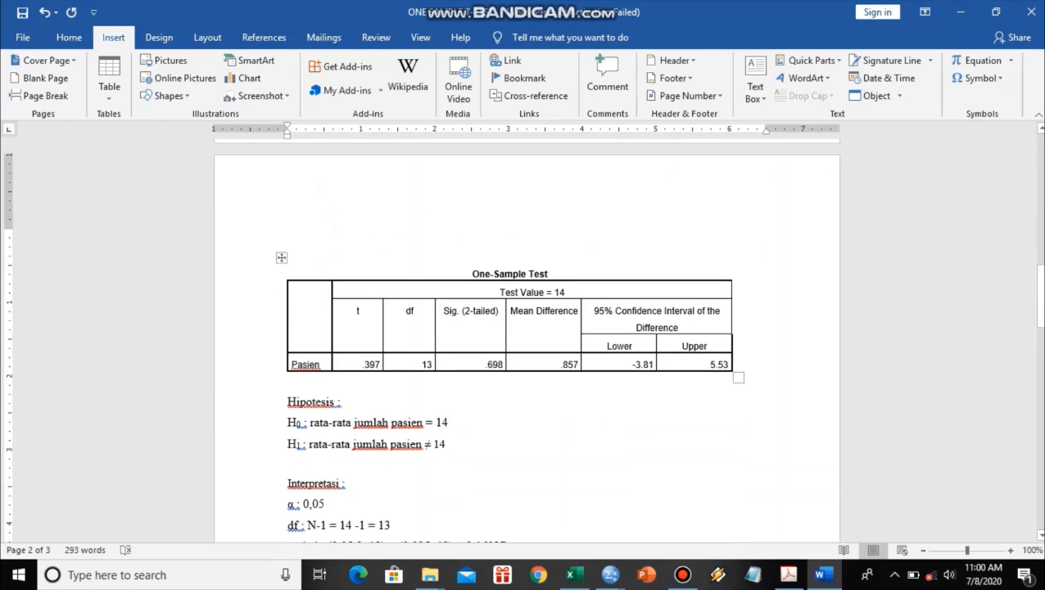
scroll(527, 336, "down", 2)
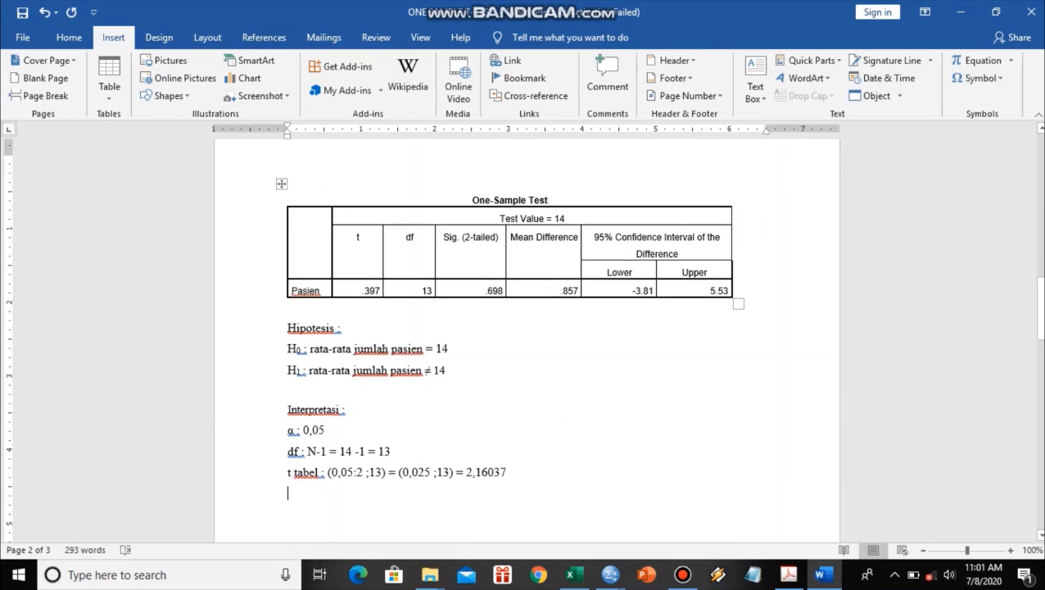
type("0")
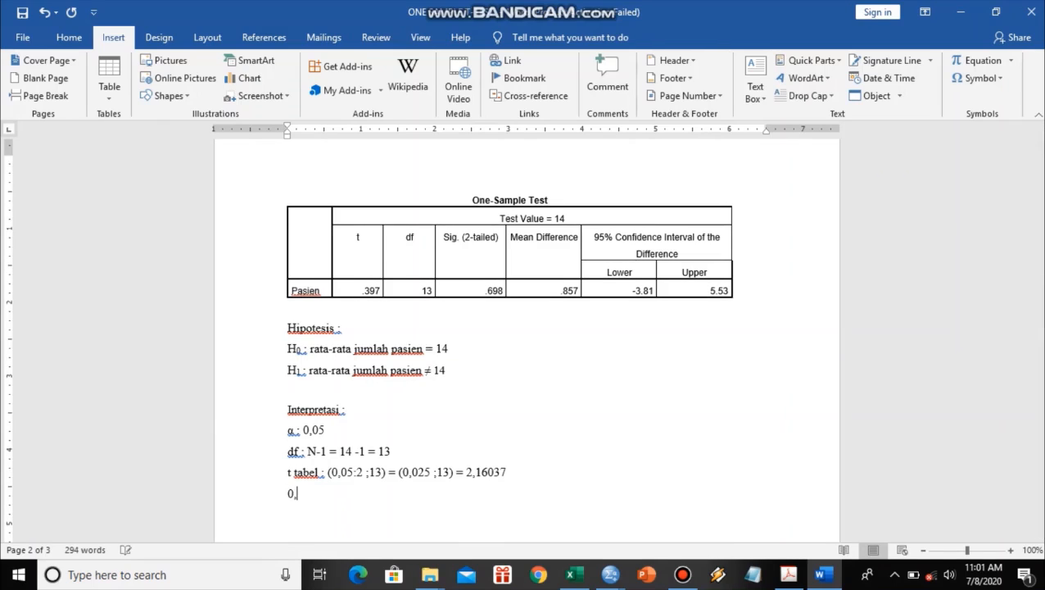
type(",397 <")
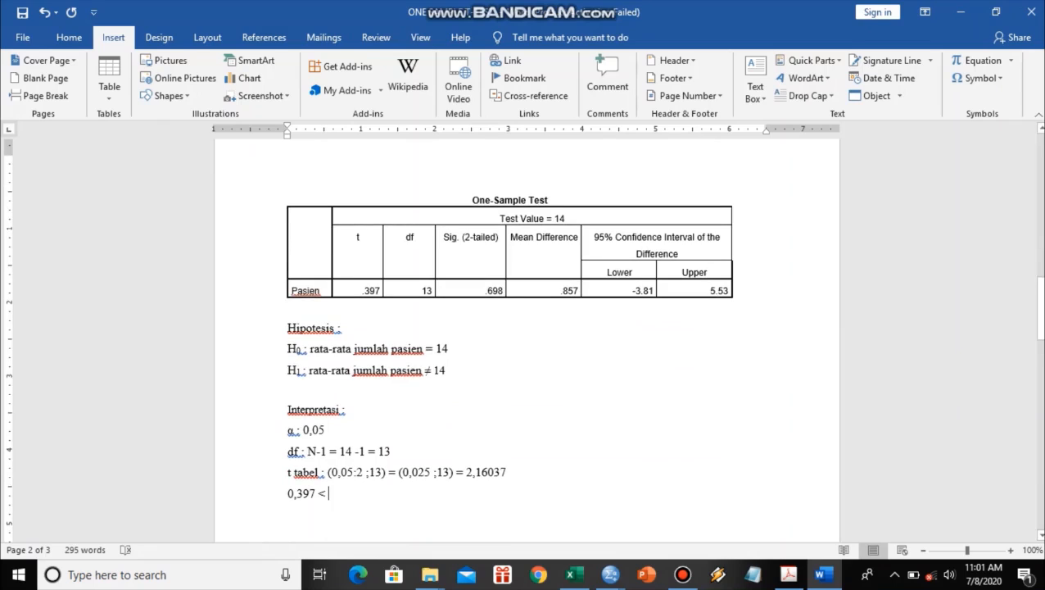
type(" 2,16")
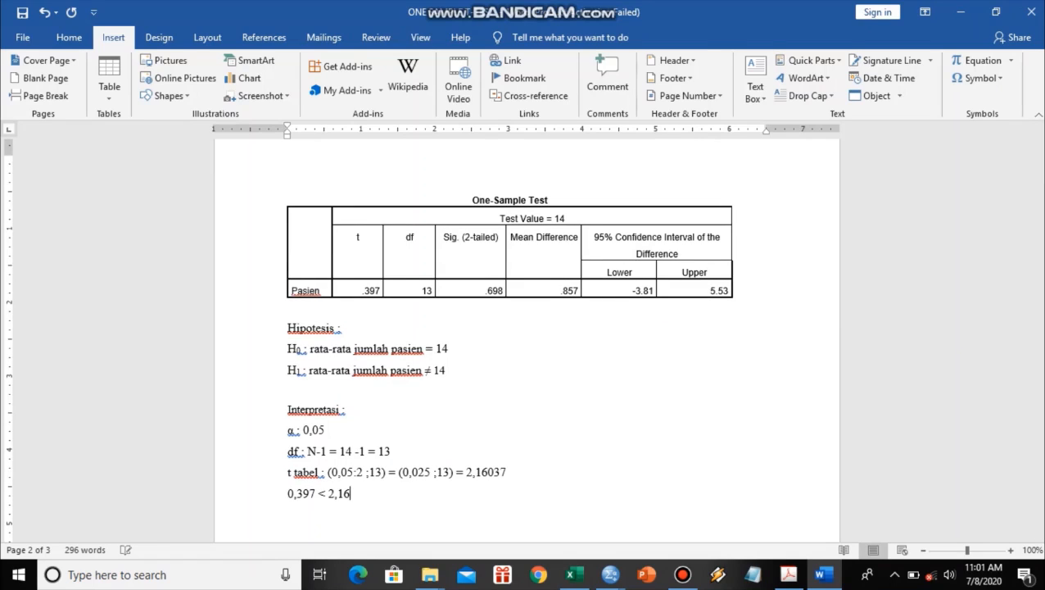
type("037 = H0")
key("BackSpace")
key("ctrl+equal")
type("0")
key("ctrl+equal")
type("diterima")
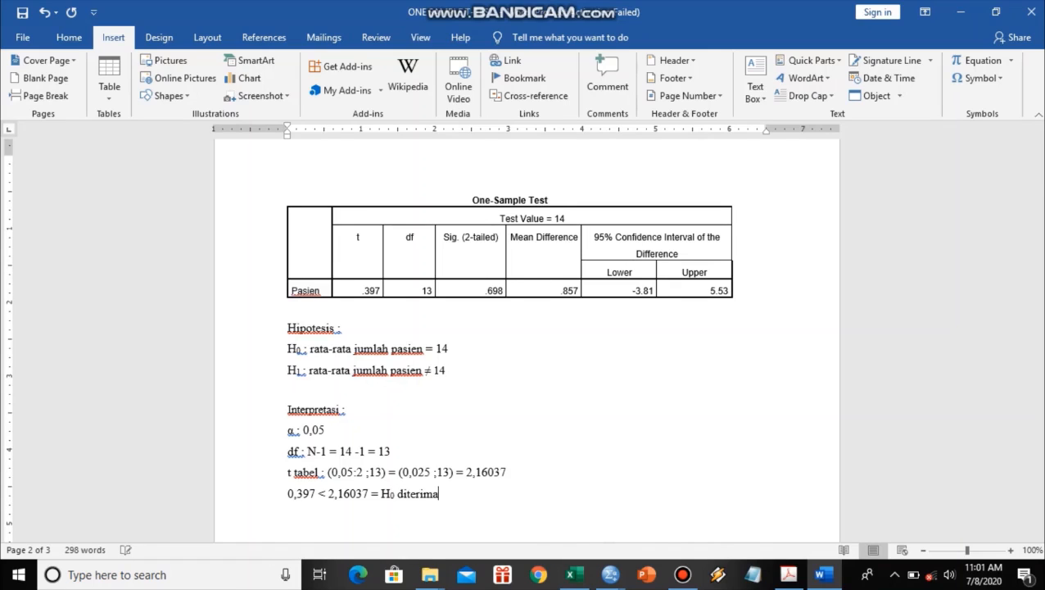
Step: Review the interpretation rules on the first page and copy "Sig. (2-tailed) > Sig. α" from the rule for accepting H0
scroll(527, 335, "up", 10)
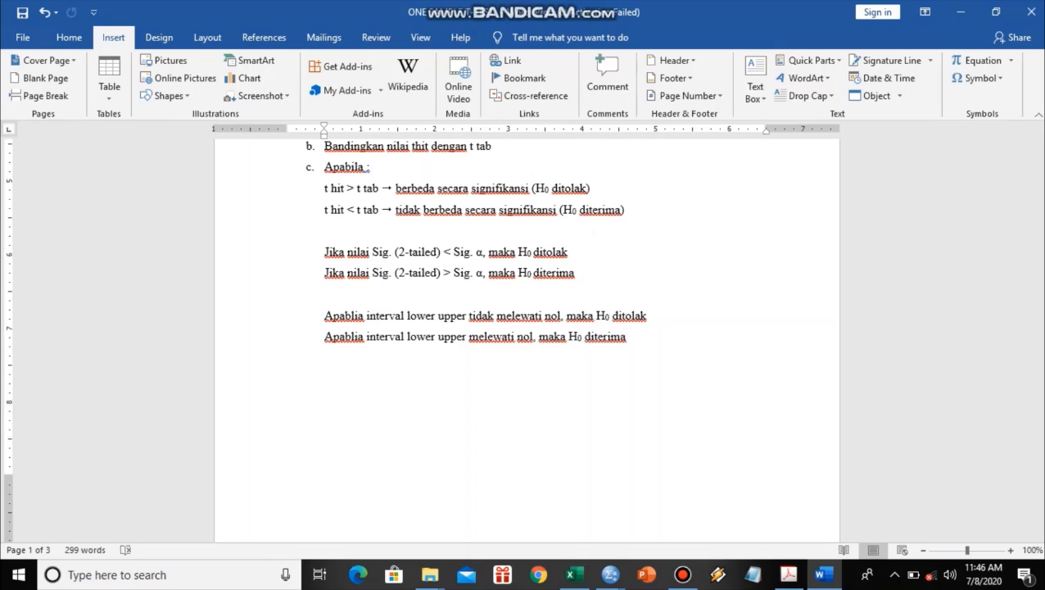
scroll(527, 336, "down", 10)
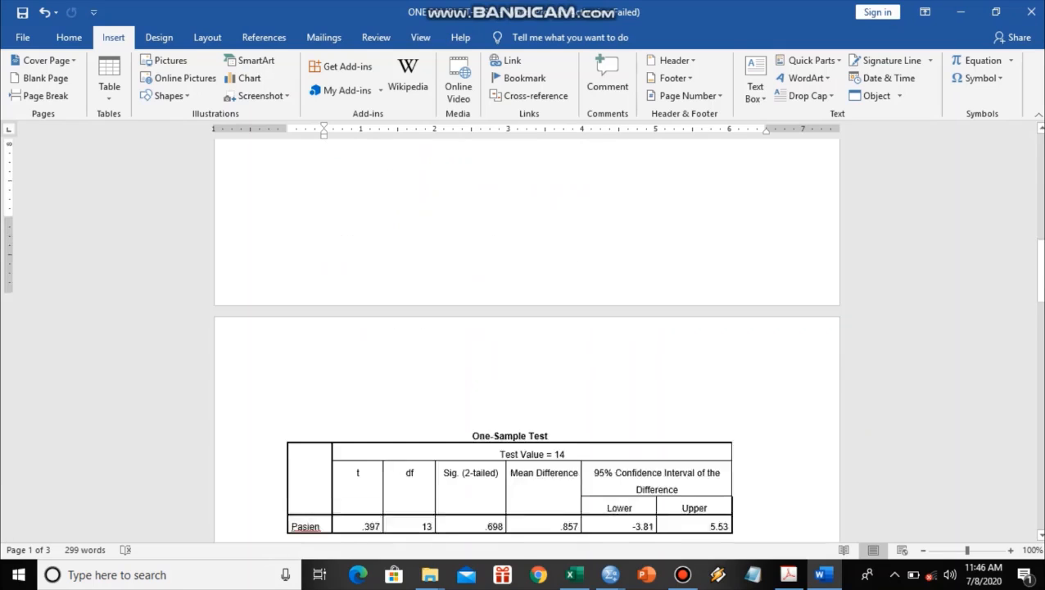
scroll(527, 336, "down", 2)
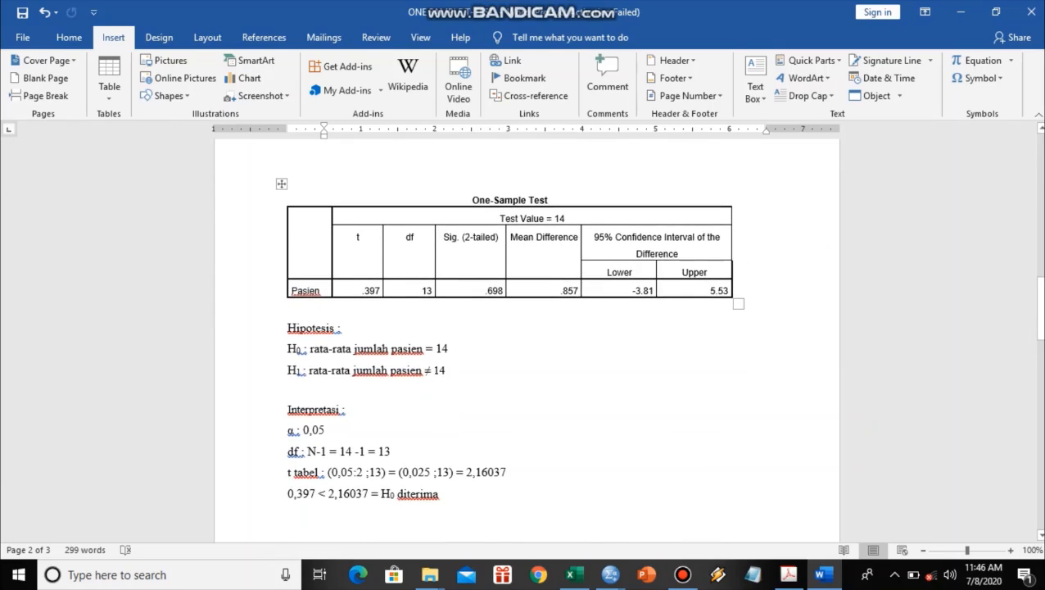
scroll(434, 476, "down", 1)
scroll(434, 476, "up", 6)
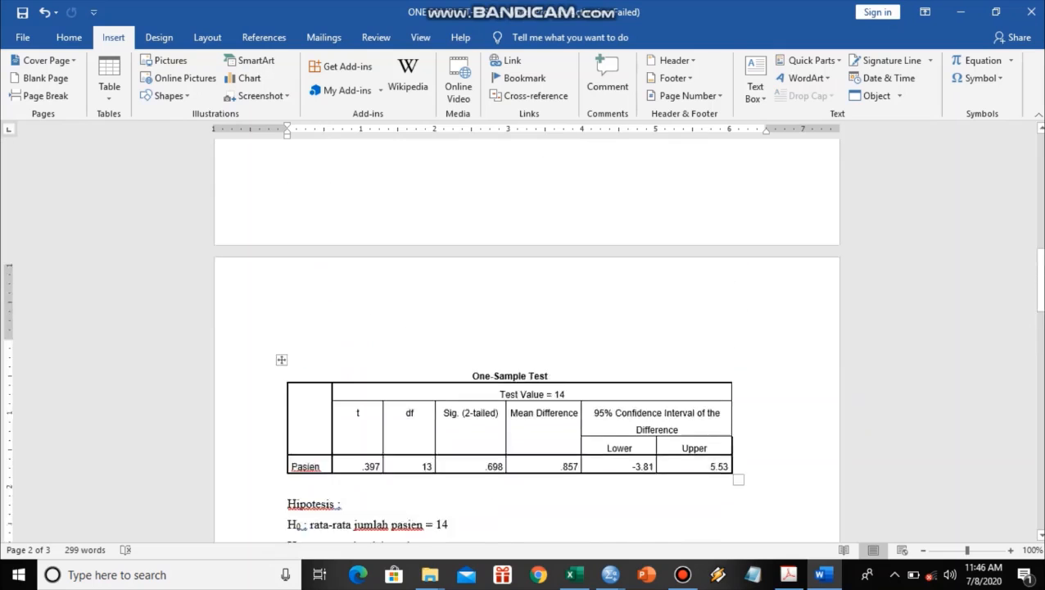
scroll(526, 335, "down", 20)
scroll(527, 336, "up", 8)
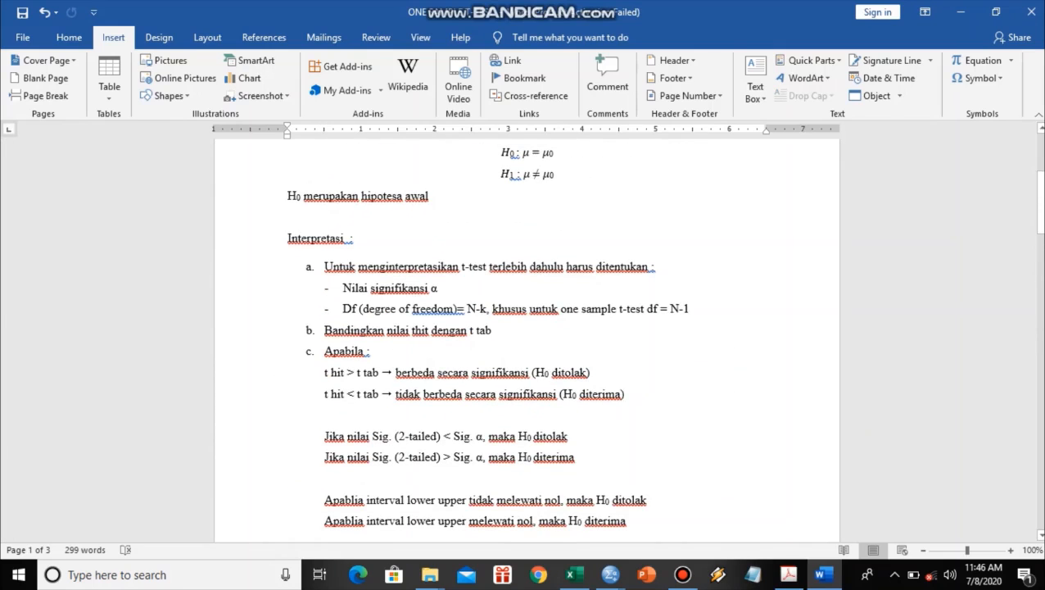
left_click_drag(372, 457, 483, 457)
key("ctrl+c")
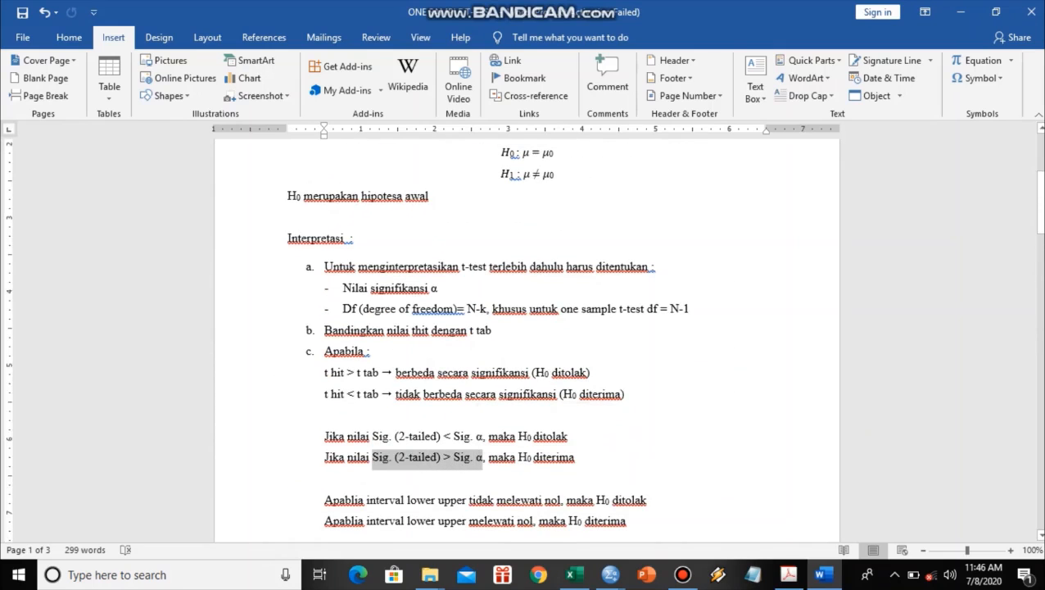
Step: Leave a blank line below the "H0 diterima" line and push the problem text starting "Seorang dokter gigi" further down the document
scroll(526, 336, "down", 15)
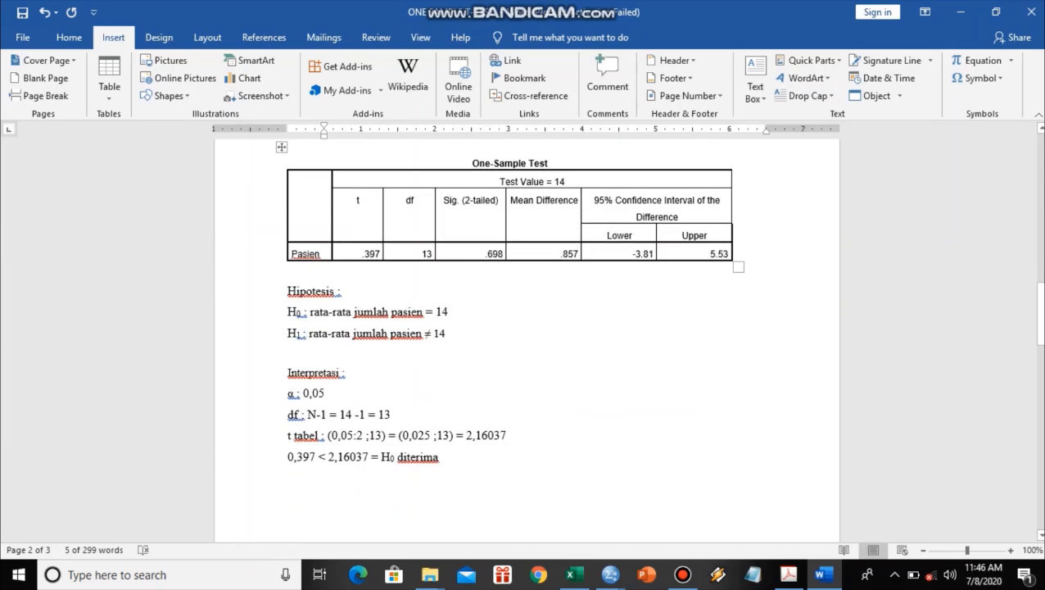
left_click(435, 476)
key("ctrl+v")
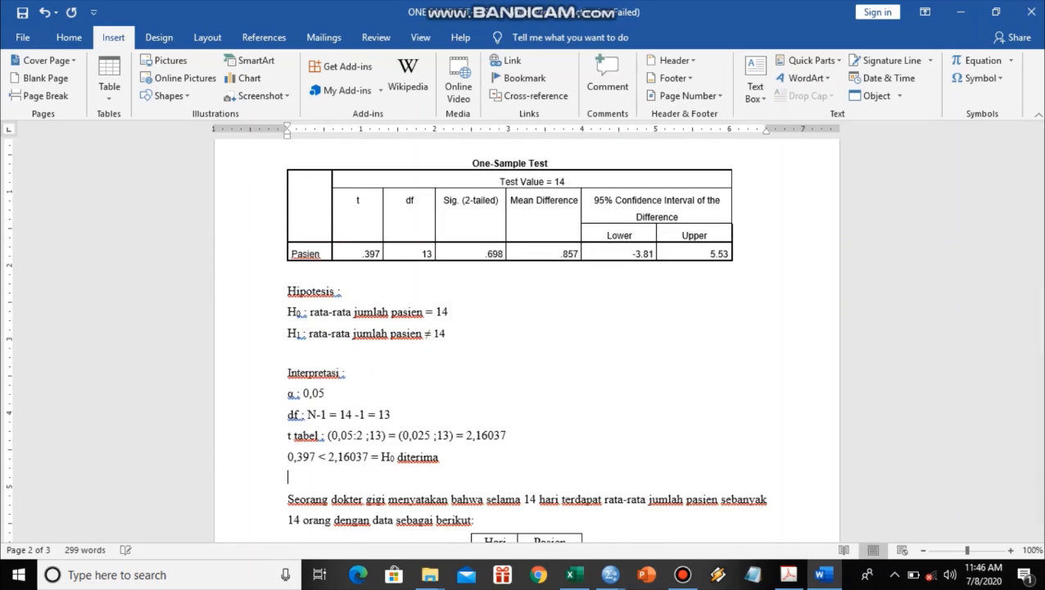
left_click(288, 499)
left_click(45, 96)
key("Up")
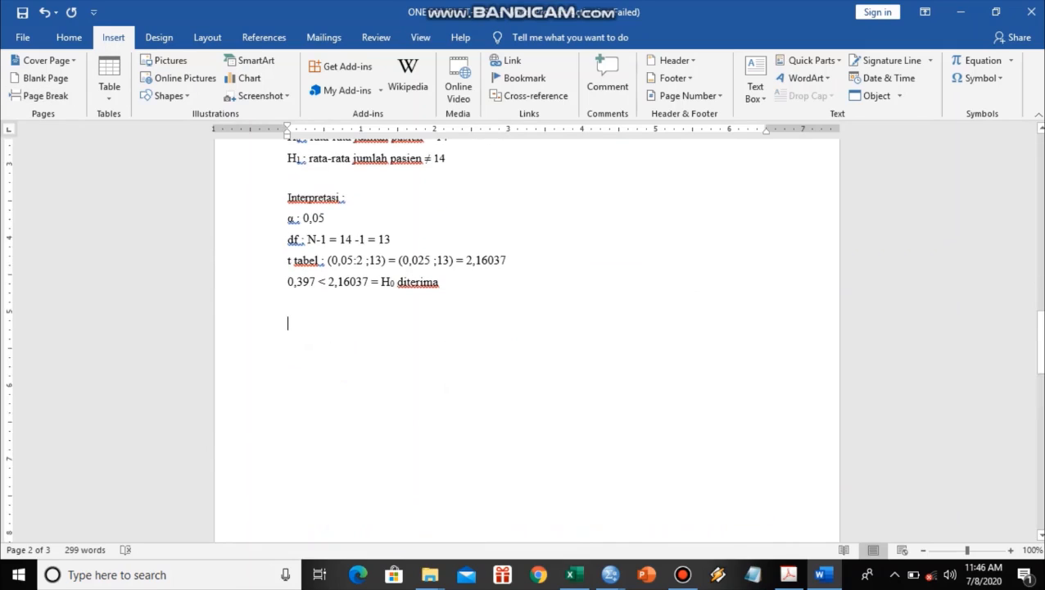
Step: Insert the copied Sig. rule and complete it as "Sig. (2-tailed) > Sig. α = 0,698 > 0,05 (H0 diterima)" with the 0 of H0 subscripted
key("ctrl+v")
type("=")
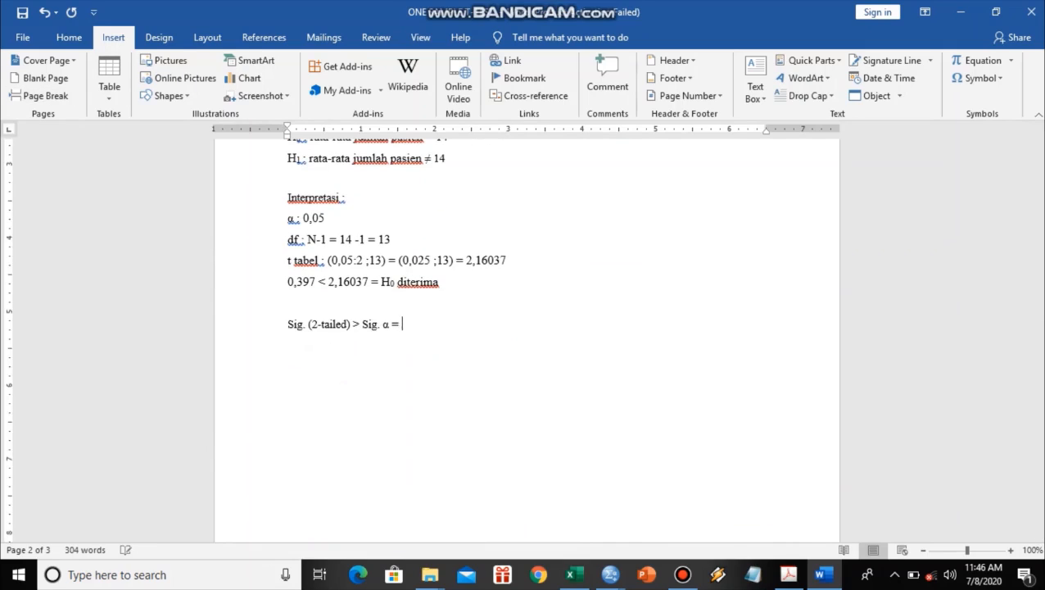
scroll(524, 328, "up", 3)
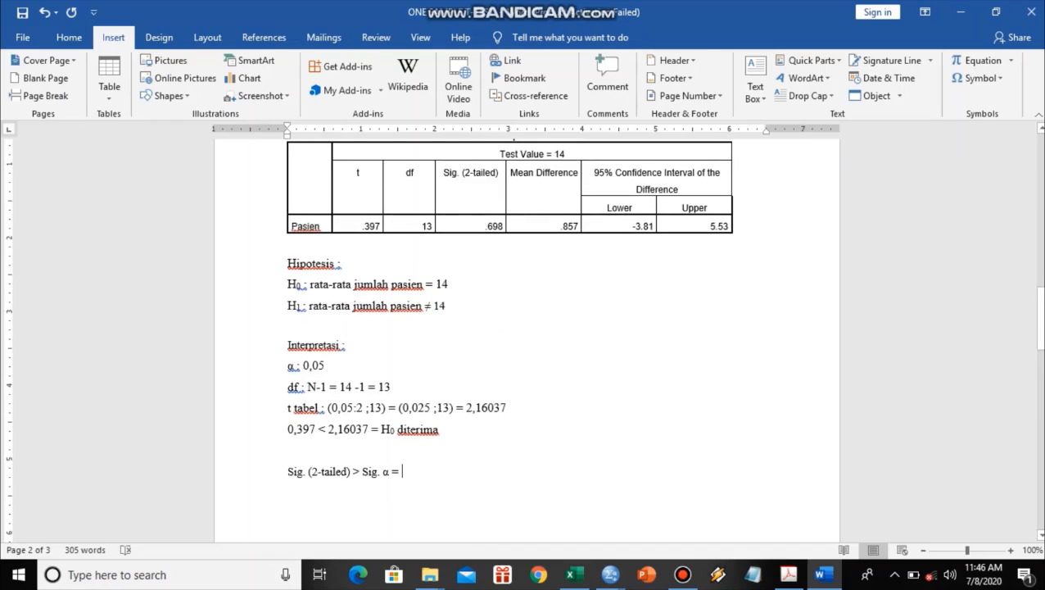
type("0")
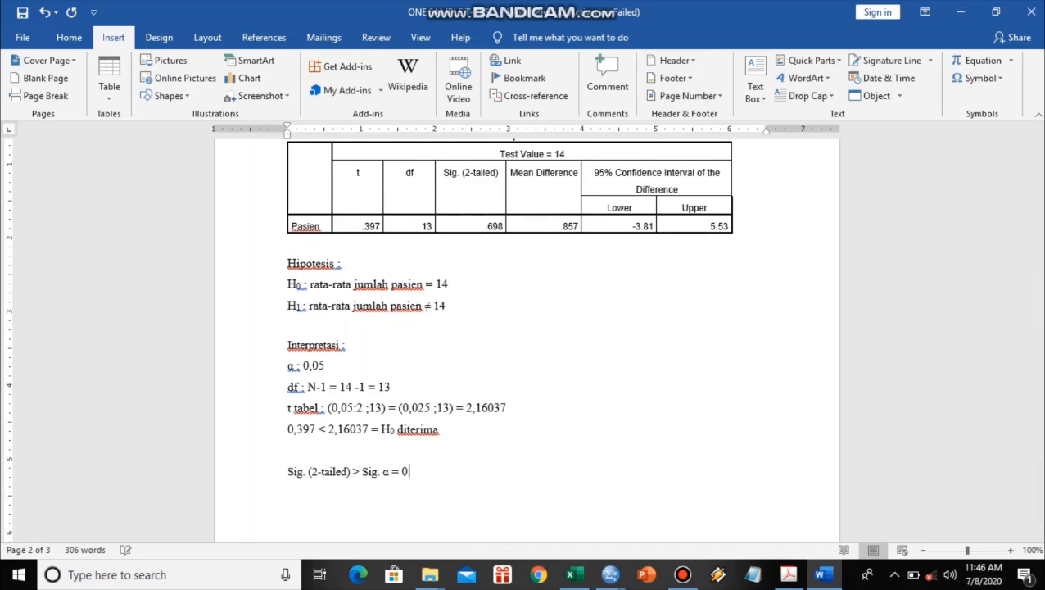
type(",698 > 0,05 (H0")
key("shift+Left")
key("ctrl+equal")
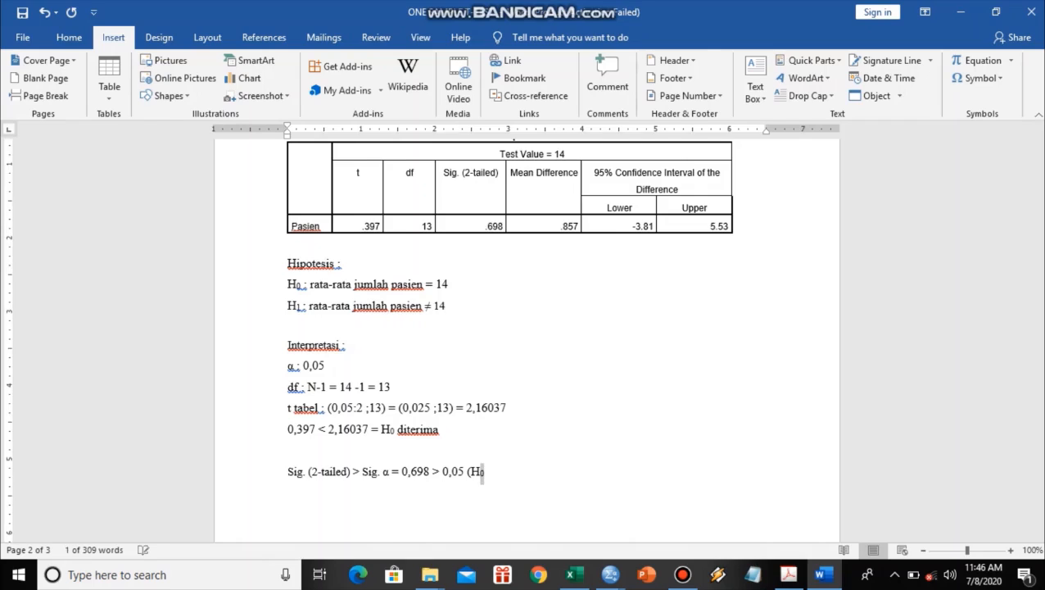
key("Right")
type("dite")
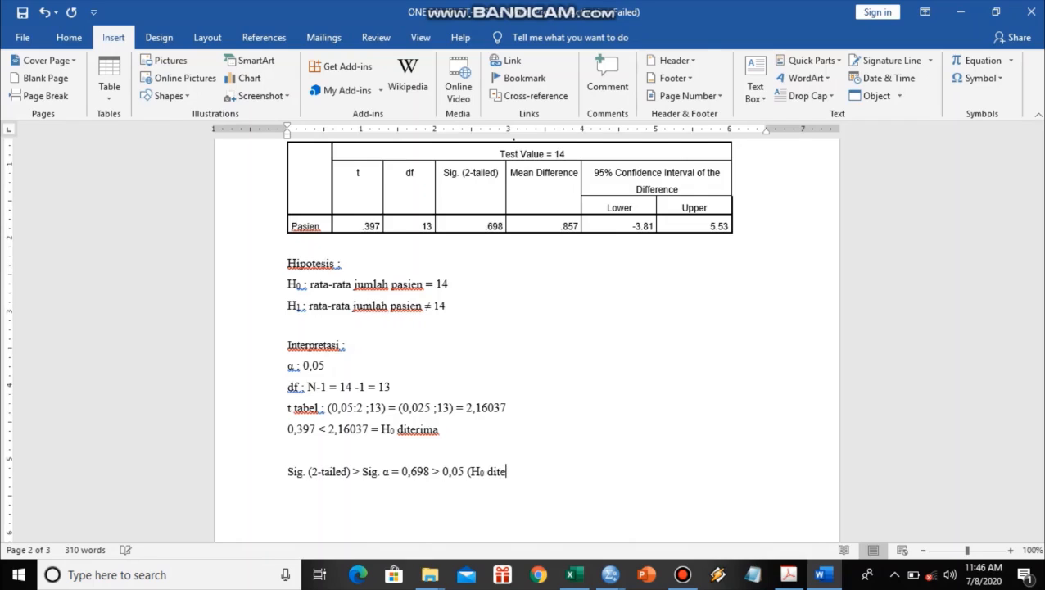
type("rima)")
Step: Write "Interval lower upper melewati nol" on a new line below the Sig. line, consulting the interval rules on the first page
key("Return")
type("Inter")
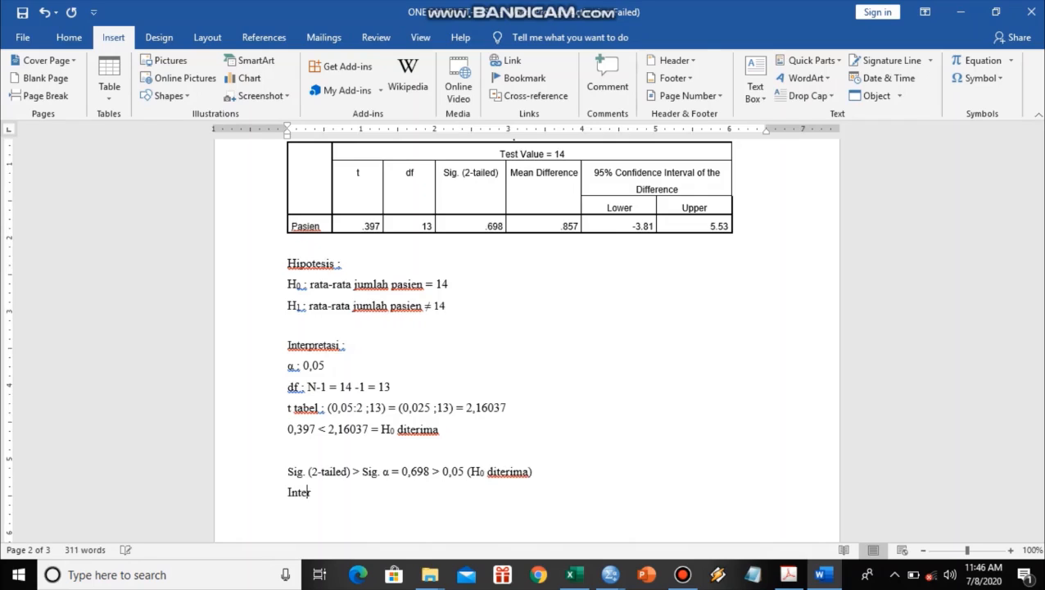
type("val lower upper")
scroll(526, 327, "up", 8)
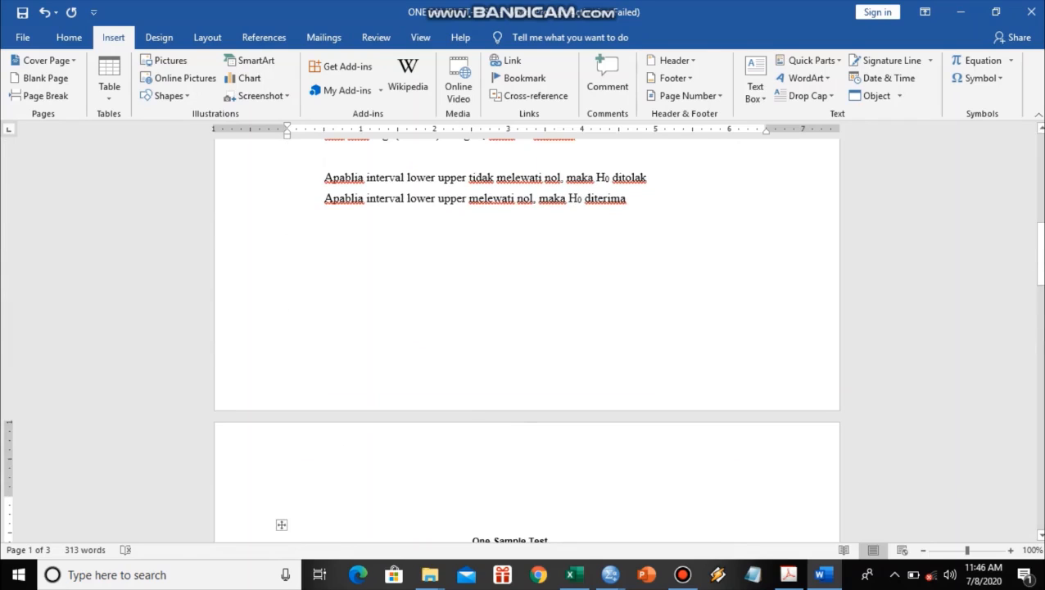
scroll(527, 328, "down", 10)
scroll(527, 327, "up", 1)
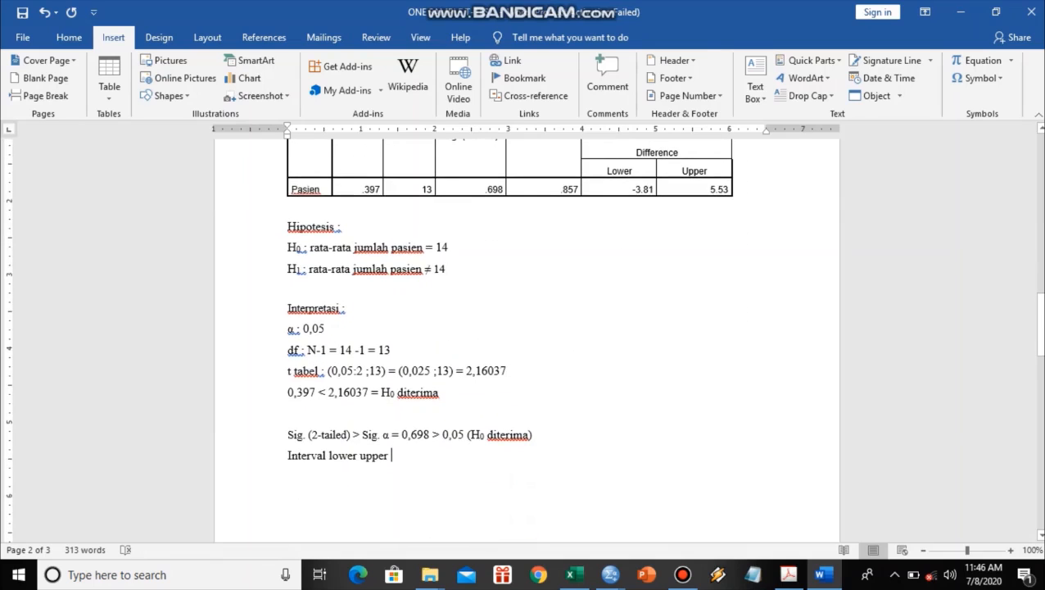
type("melewa")
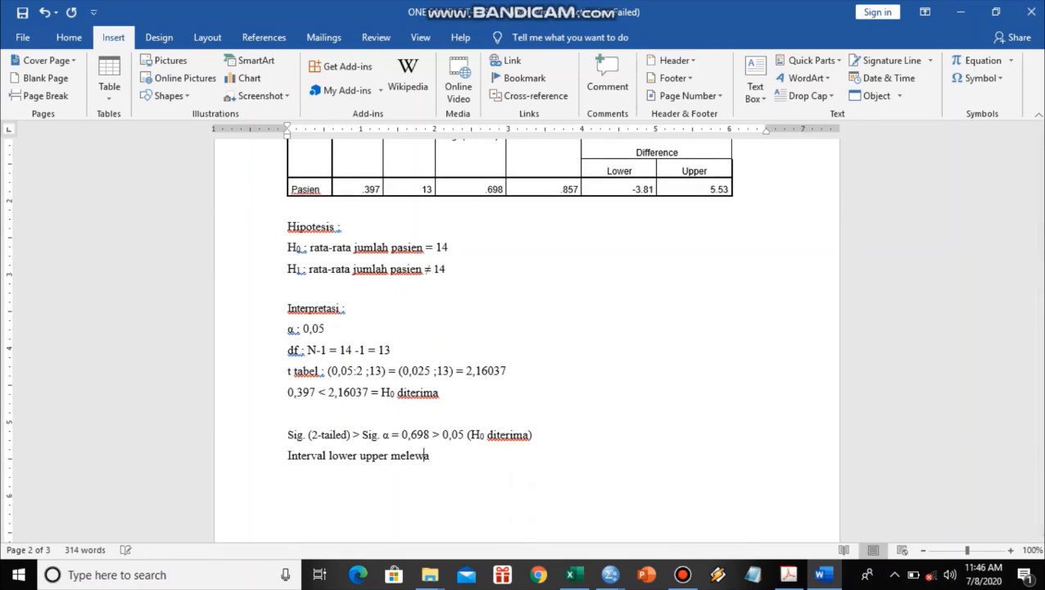
type("ti nol (")
Step: End the Interval lower upper line with "(H0 diterima)", copied from the Sig. line above it
left_click_drag(467, 435, 533, 435)
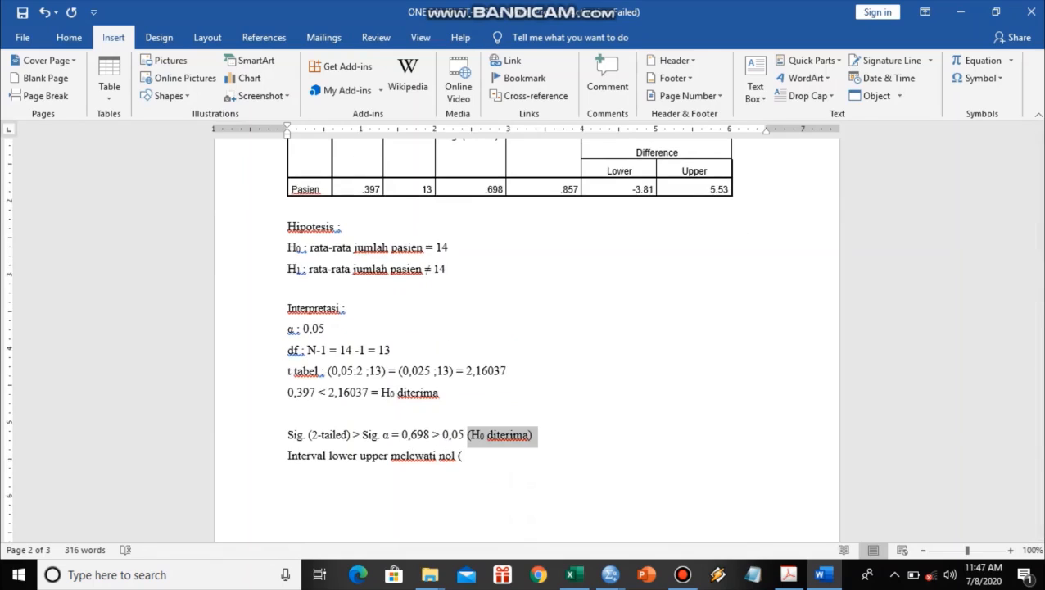
key("ctrl+c")
left_click(609, 455)
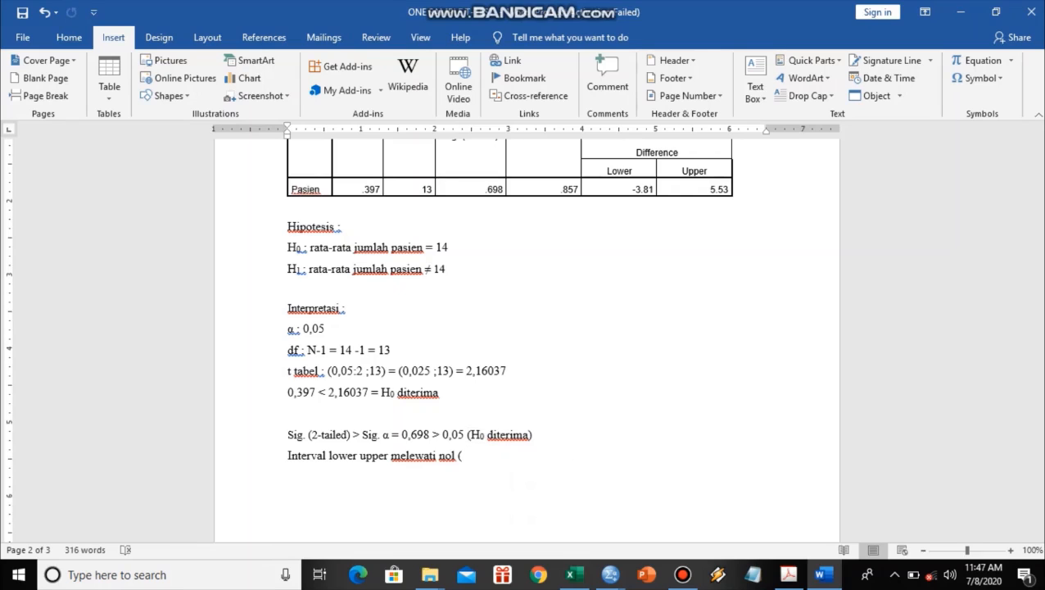
key("BackSpace")
key("ctrl+v")
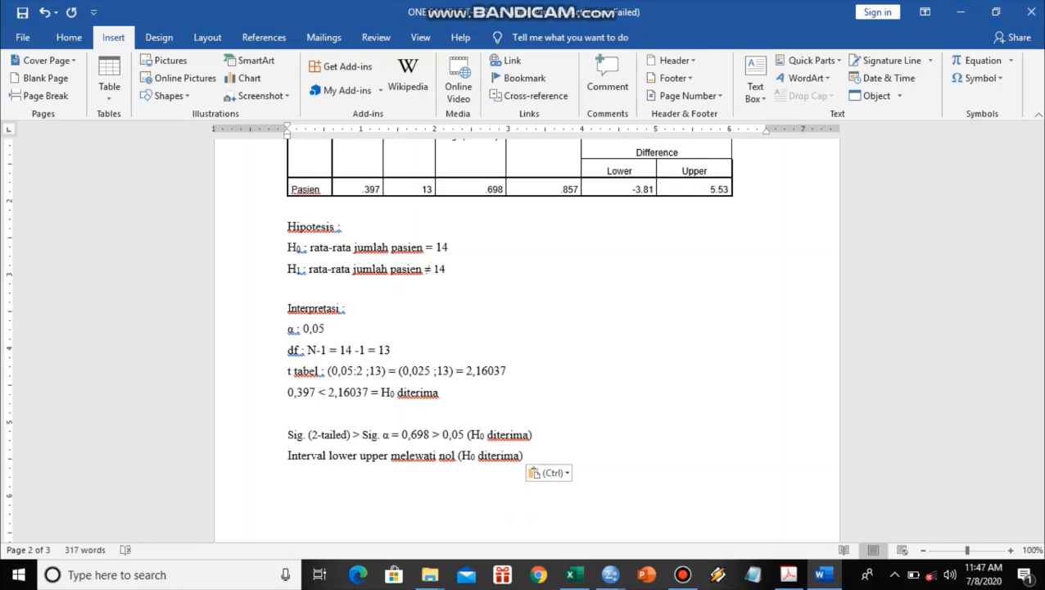
Step: Review the hypotheses and interpretation against the dentist problem text, its 14-day patient table and the closing question on the last page
scroll(527, 336, "down", 5)
scroll(527, 336, "down", 10)
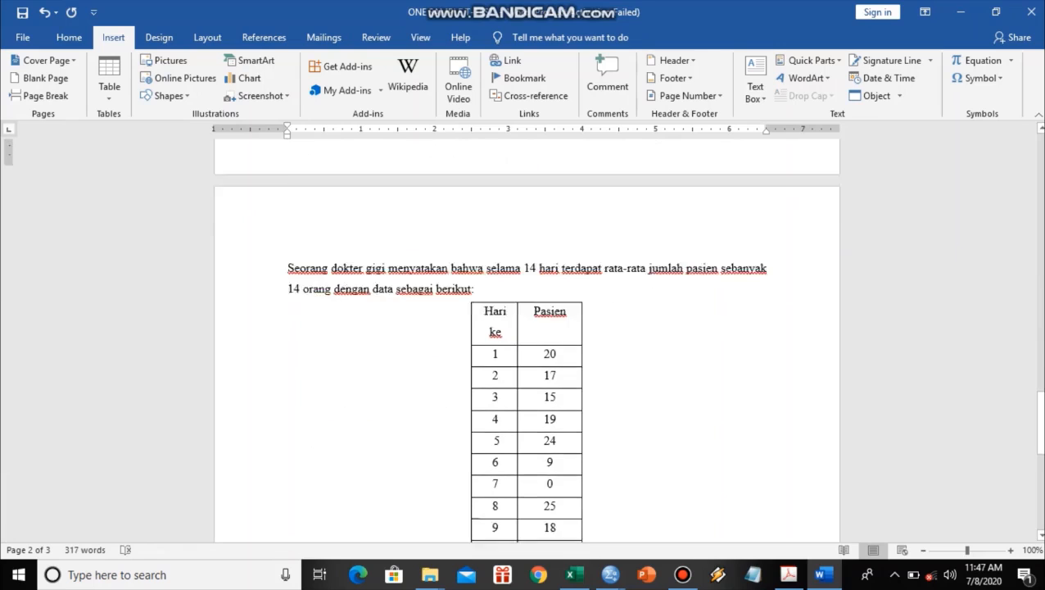
scroll(527, 335, "up", 15)
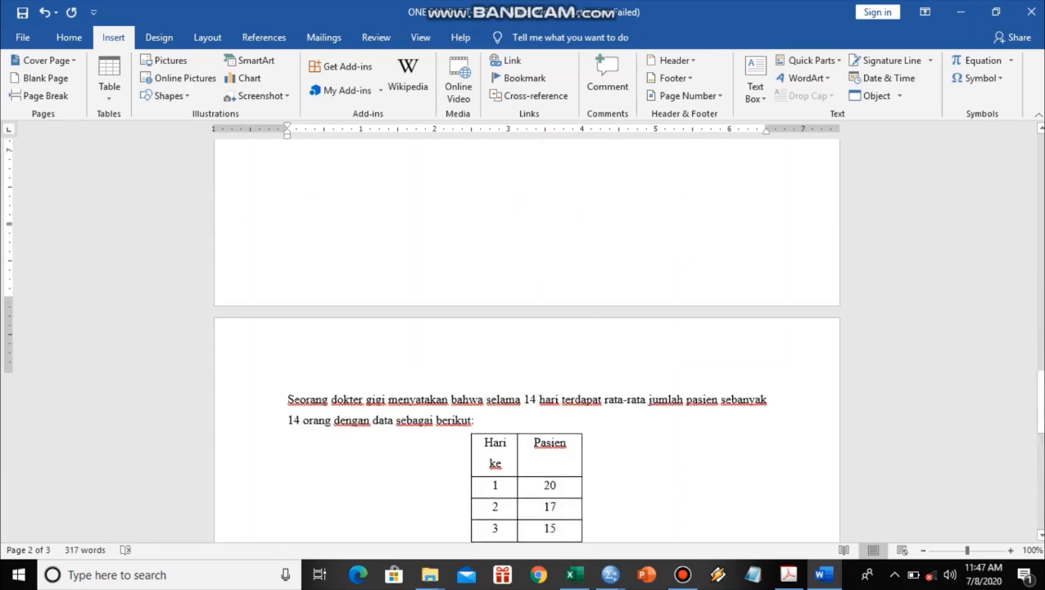
left_click(449, 344)
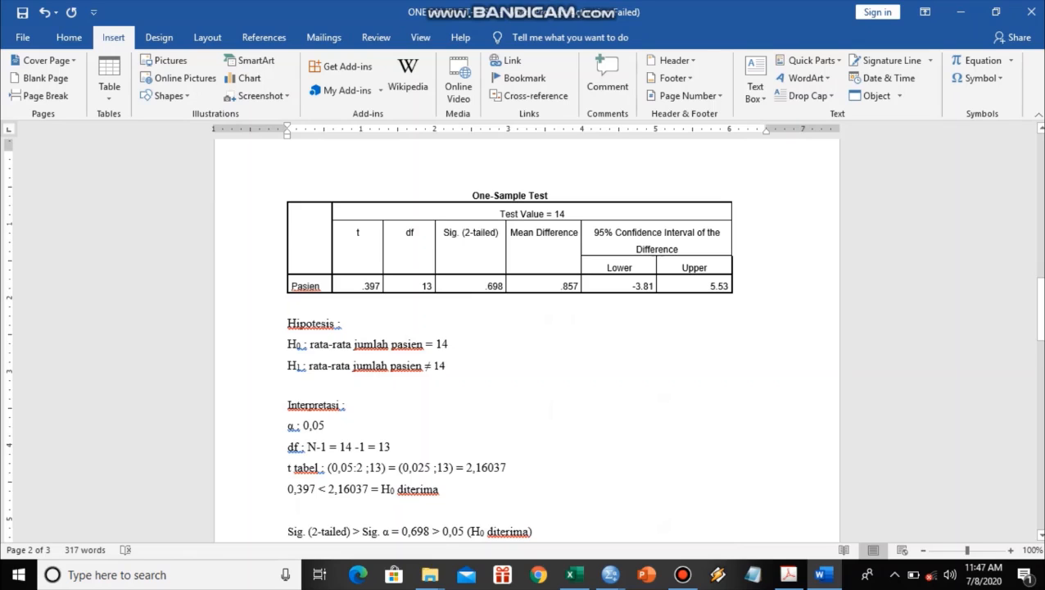
scroll(527, 336, "down", 1)
scroll(527, 336, "up", 10)
scroll(465, 233, "down", 3)
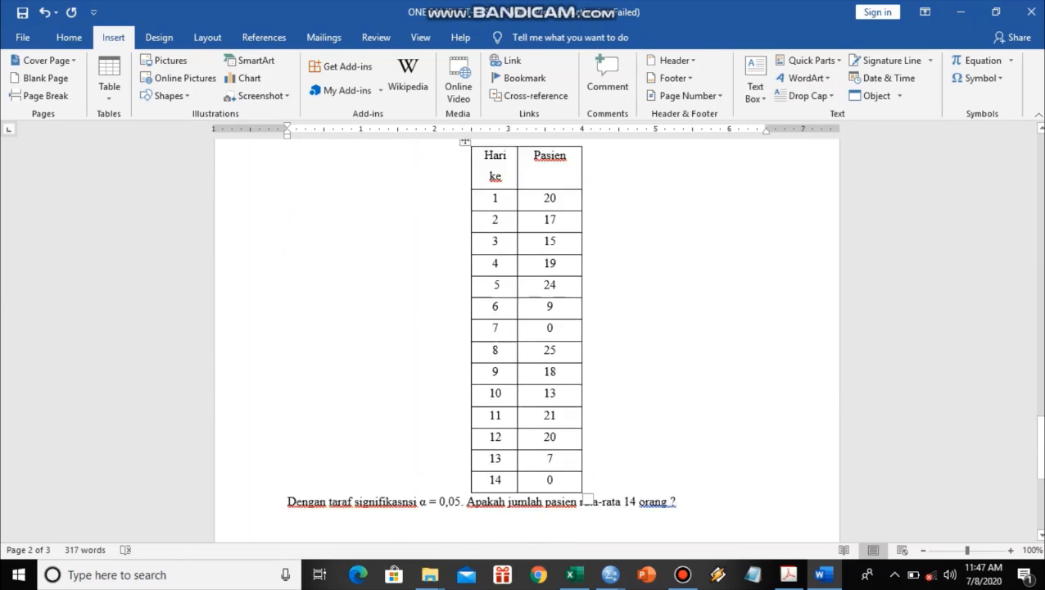
scroll(464, 391, "up", 2)
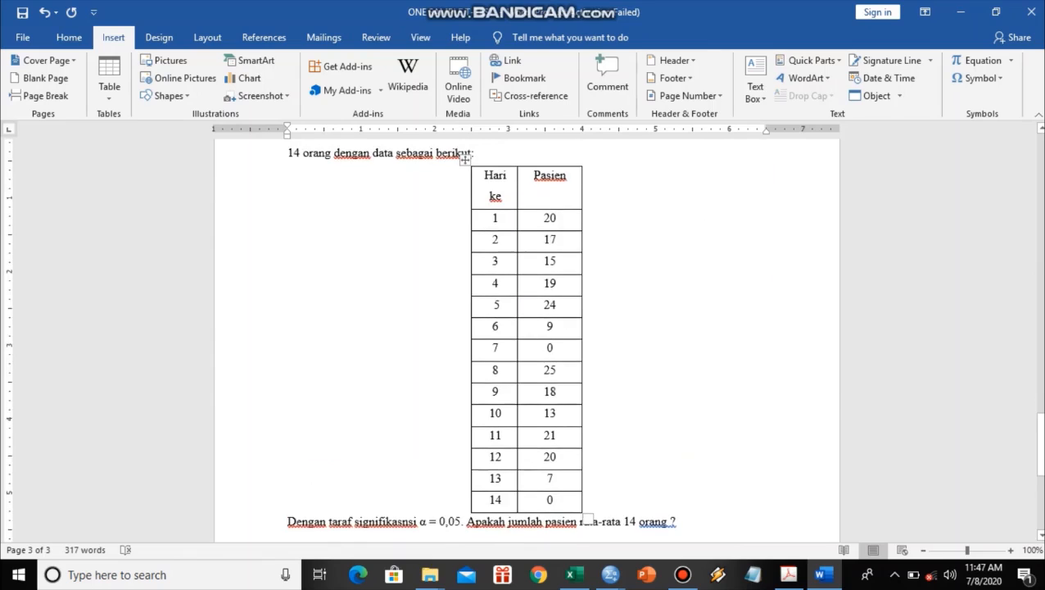
scroll(465, 392, "down", 2)
scroll(465, 392, "up", 3)
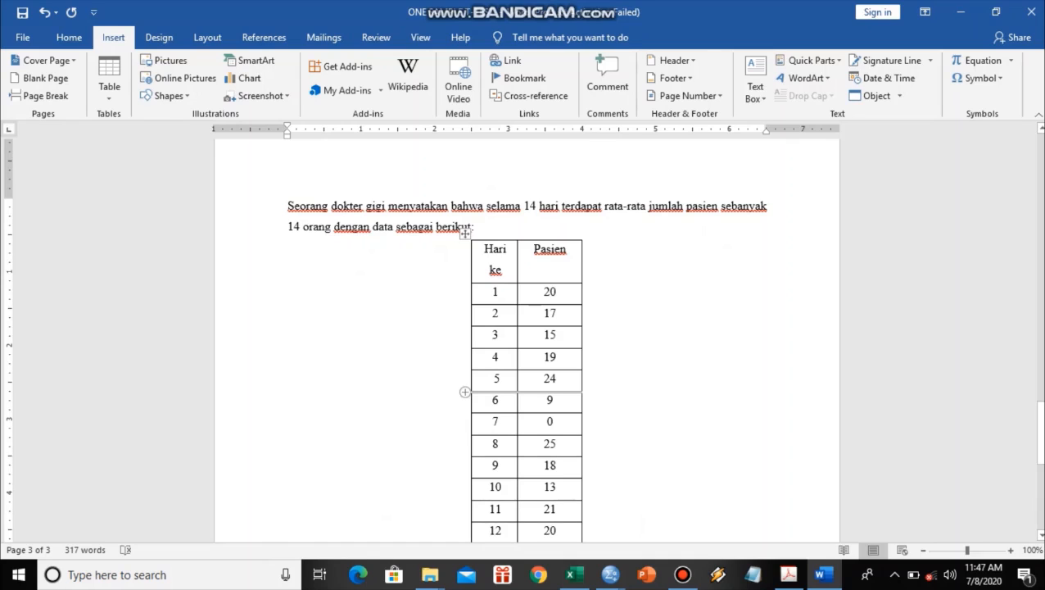
scroll(465, 391, "down", 6)
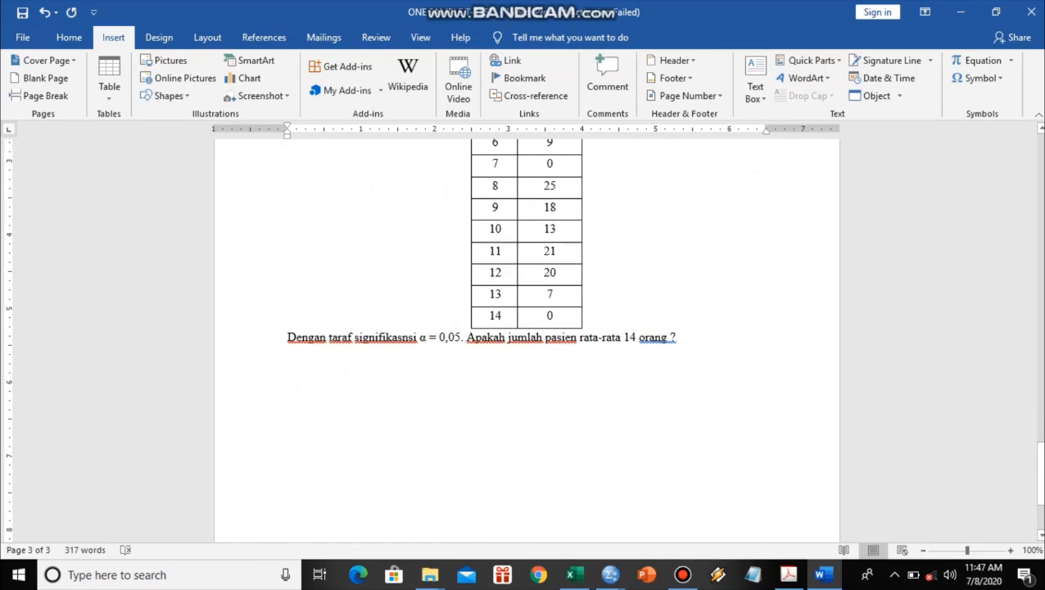
scroll(527, 340, "up", 1)
scroll(527, 340, "up", 4)
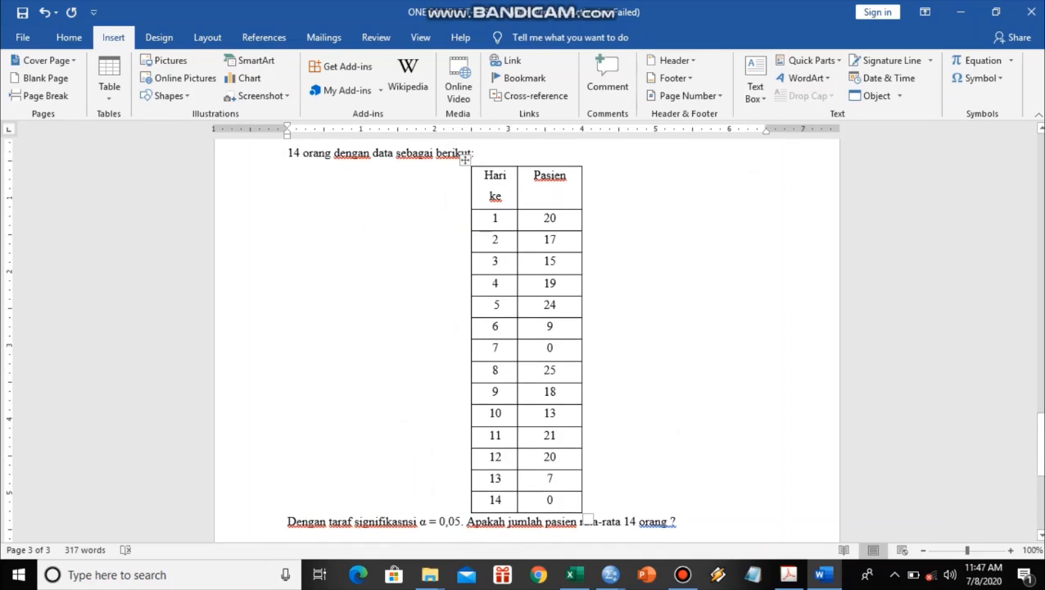